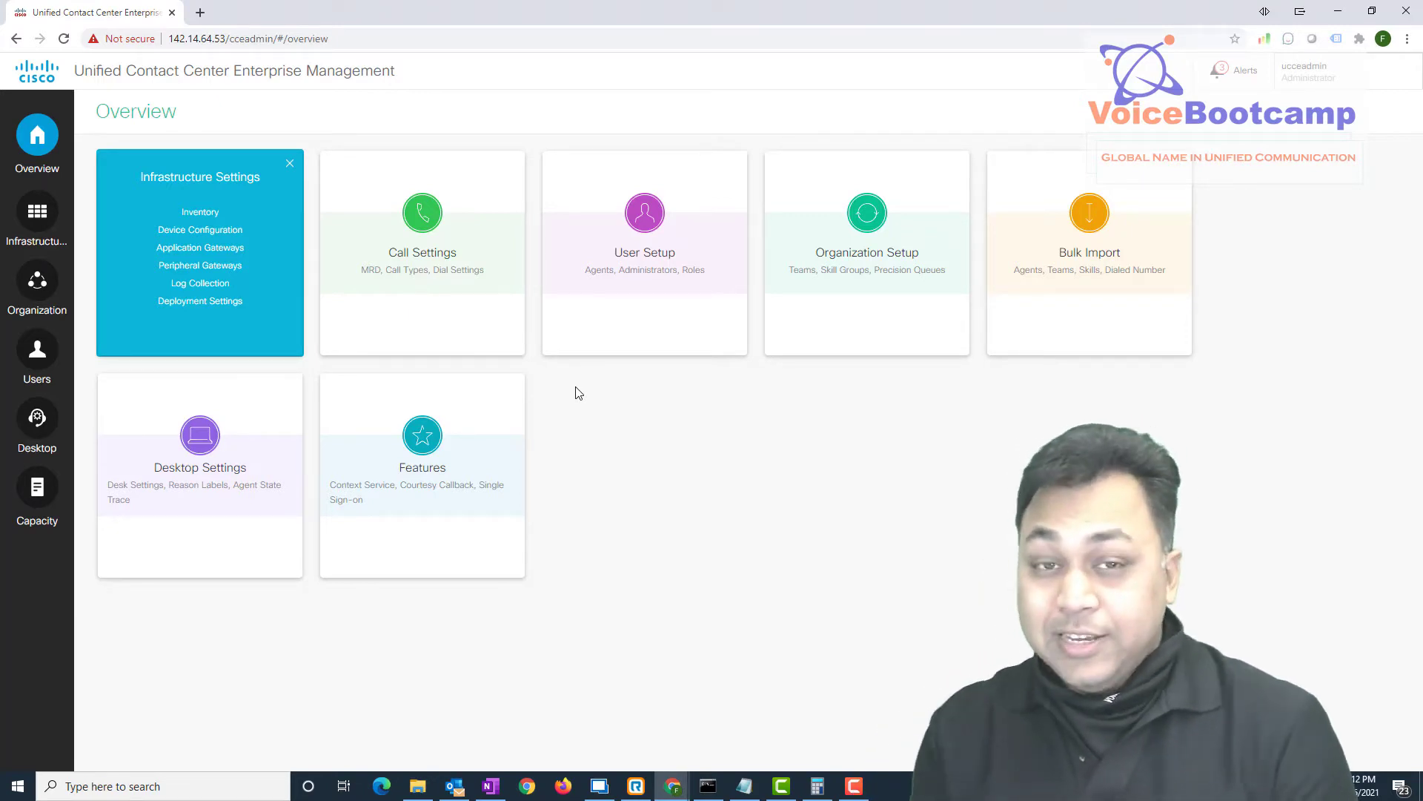
pyautogui.click(195, 13)
pyautogui.write('https:/')
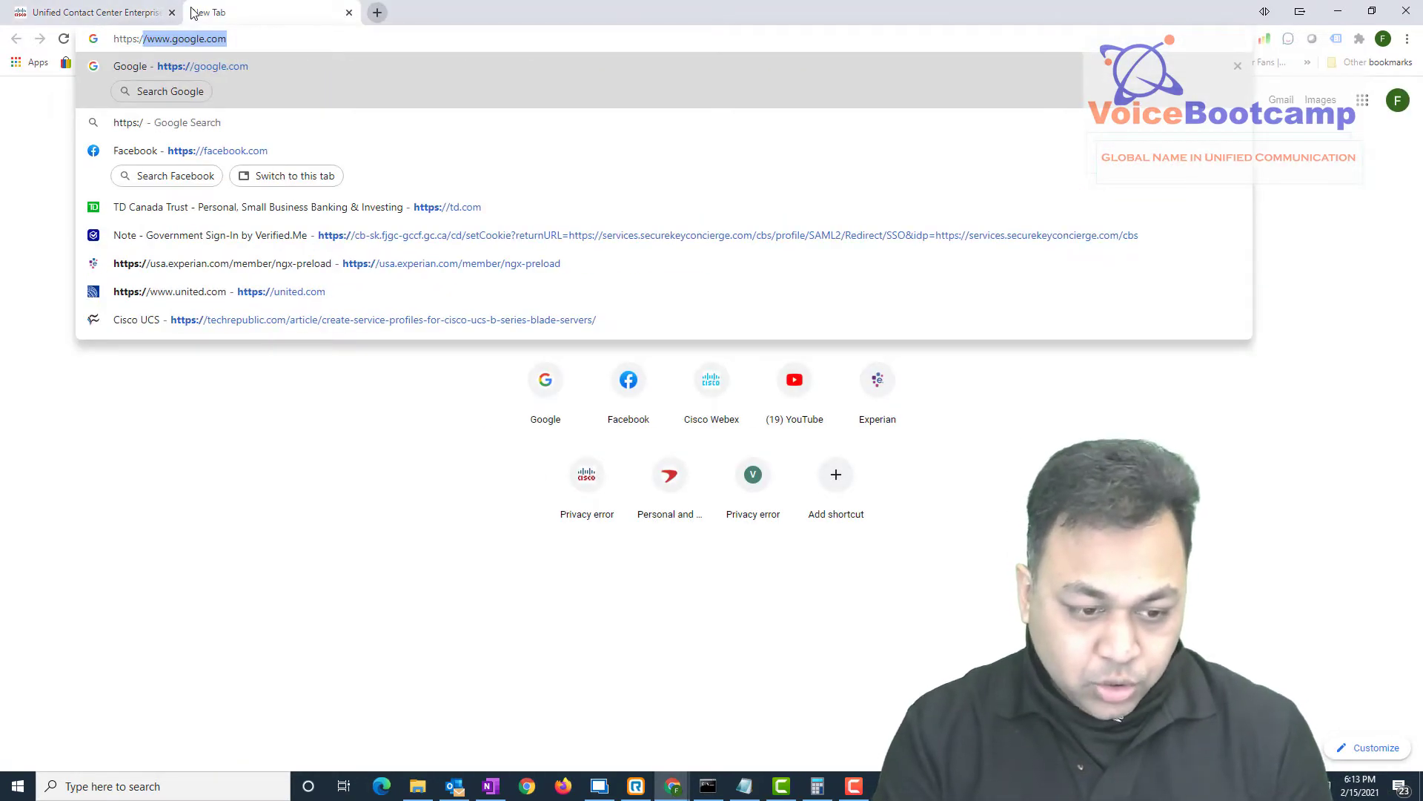
pyautogui.write('/142.14.64.60')
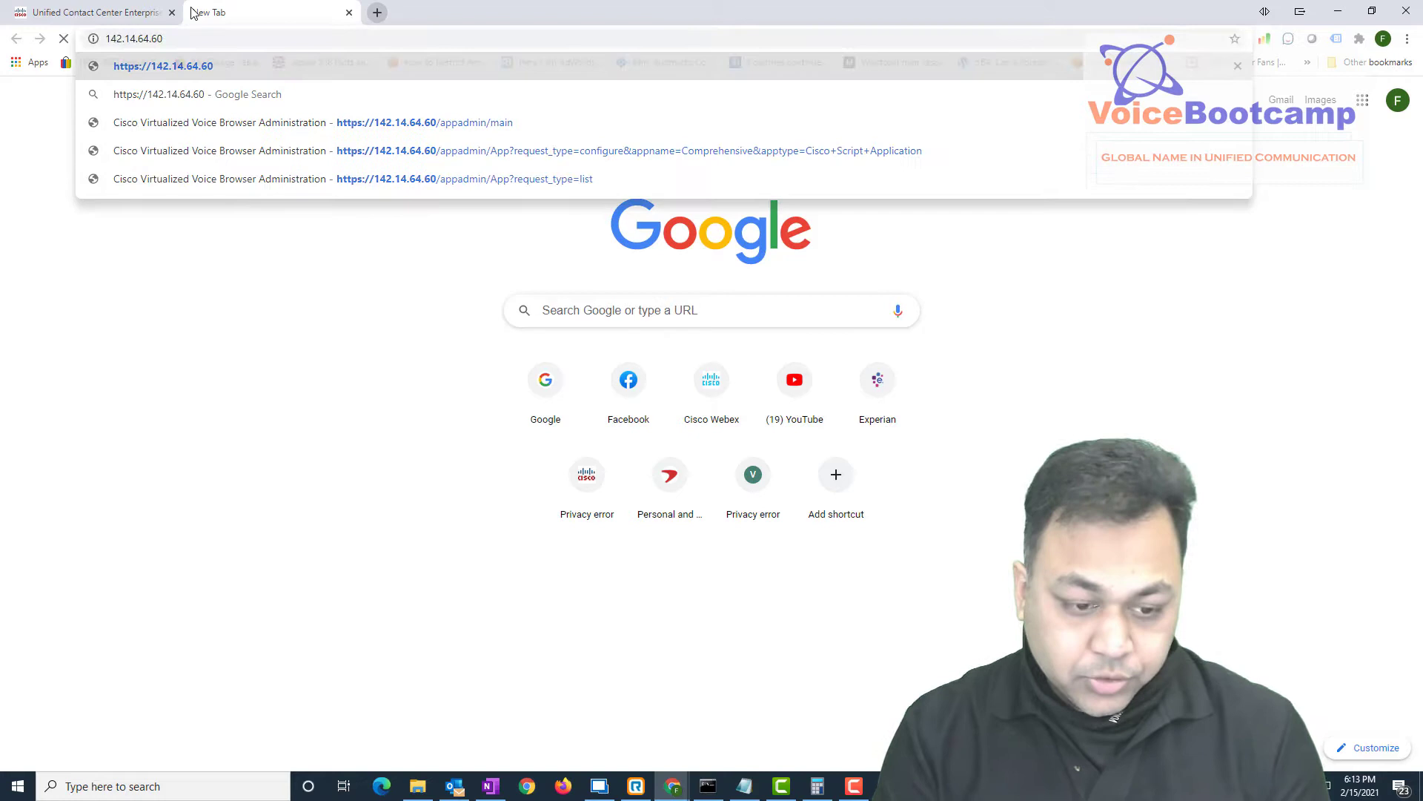
pyautogui.press('Return')
pyautogui.click(322, 209)
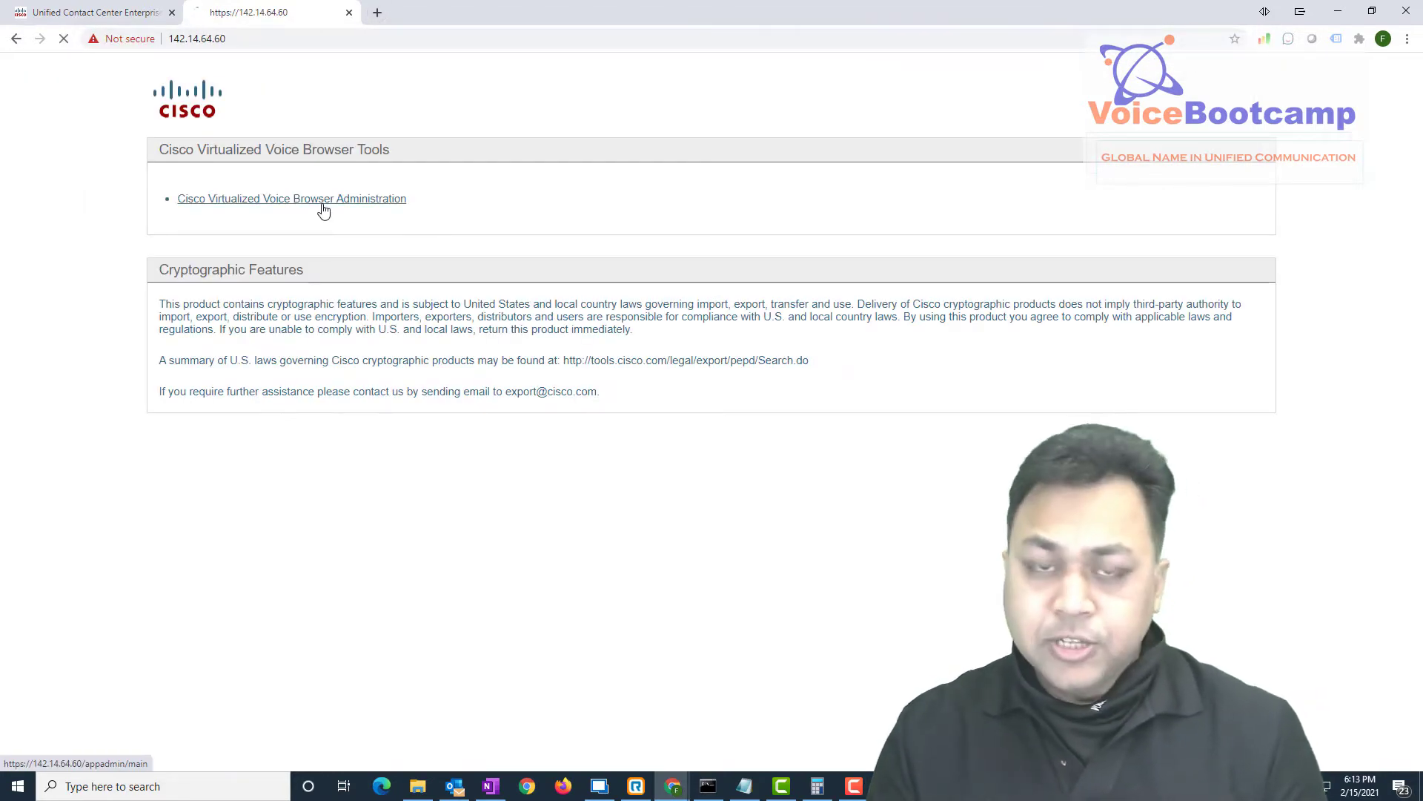
# Log in with the administrator username and its password
pyautogui.write('administrator')
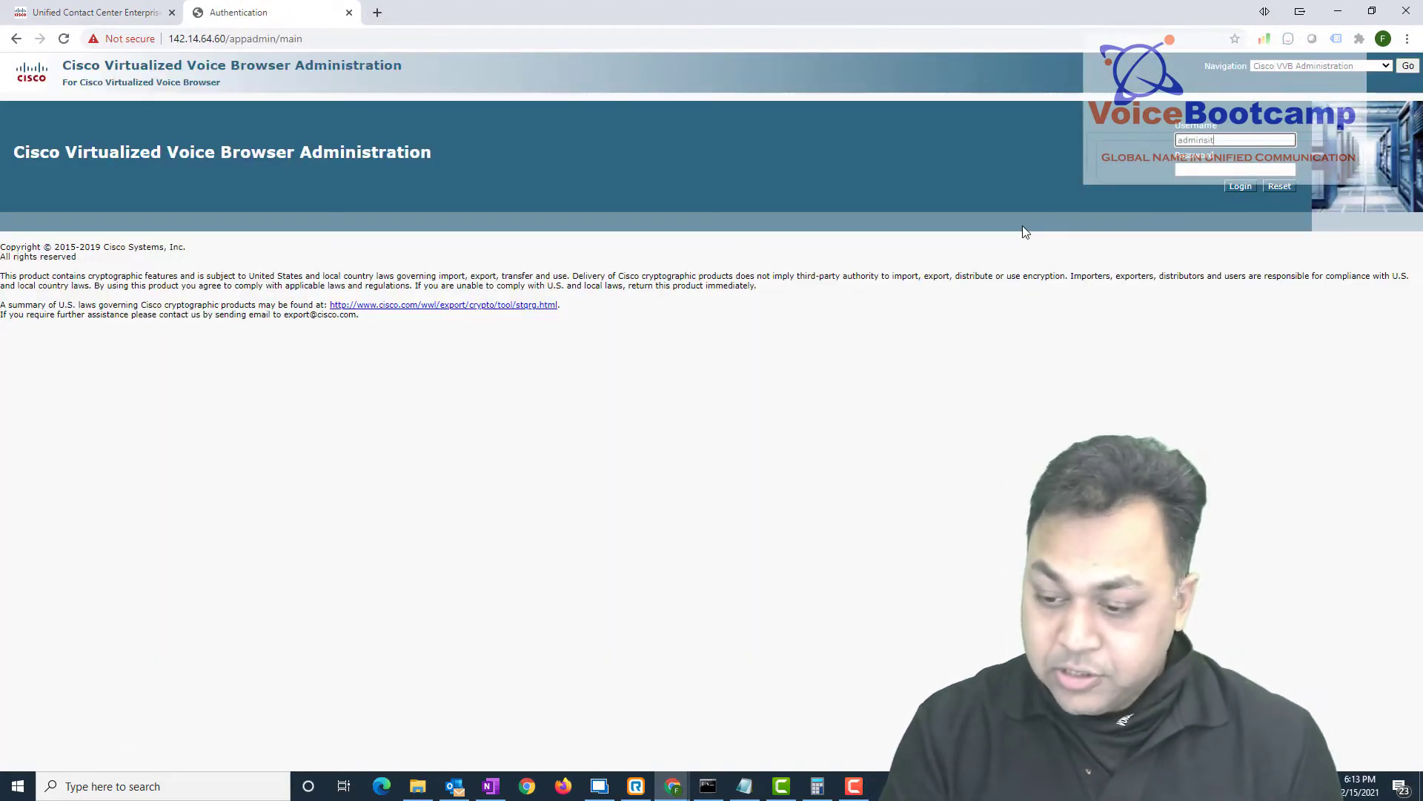
pyautogui.press('Tab')
pyautogui.hotkey('shift', 'Tab')
pyautogui.write('administrator')
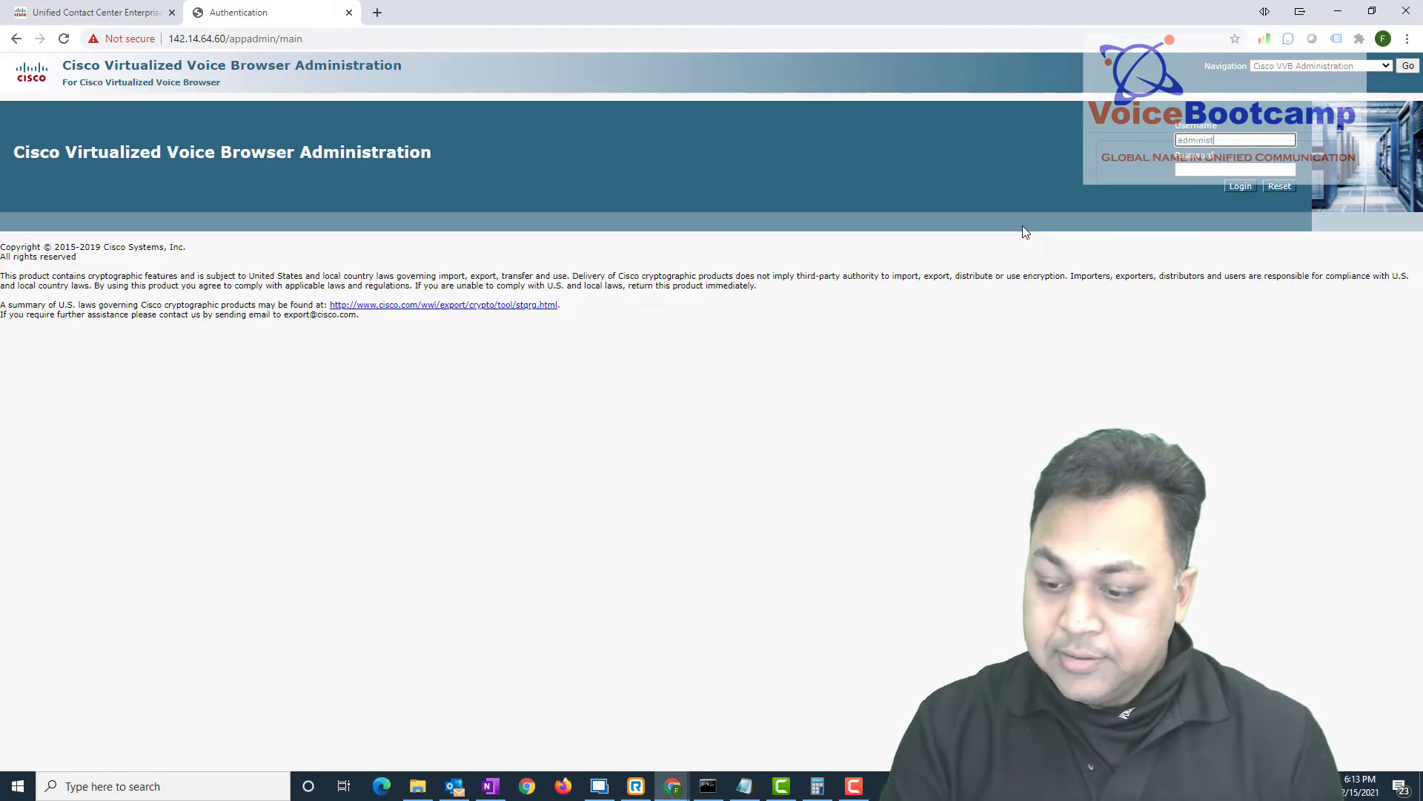
pyautogui.press('Tab')
pyautogui.write('C1sco12345')
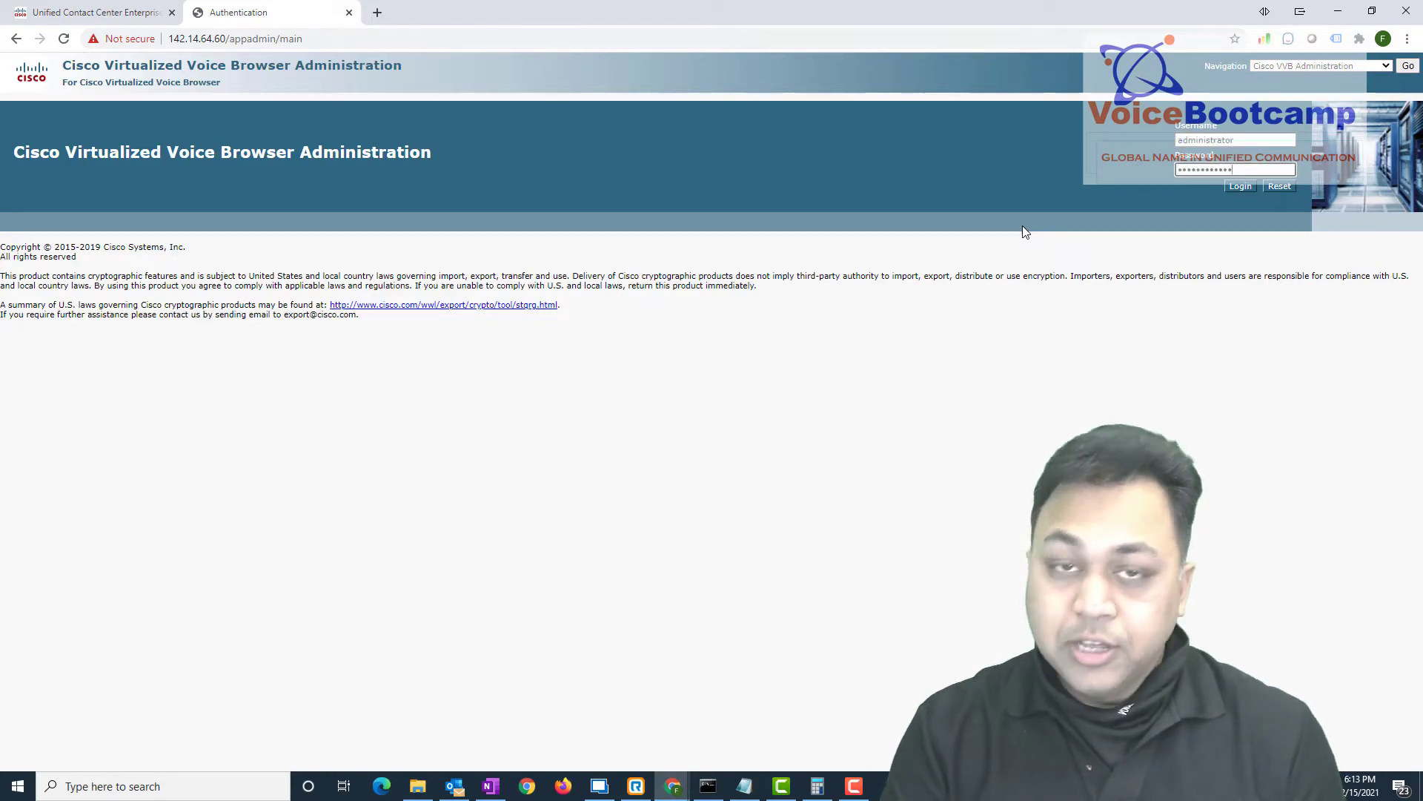
pyautogui.press('Return')
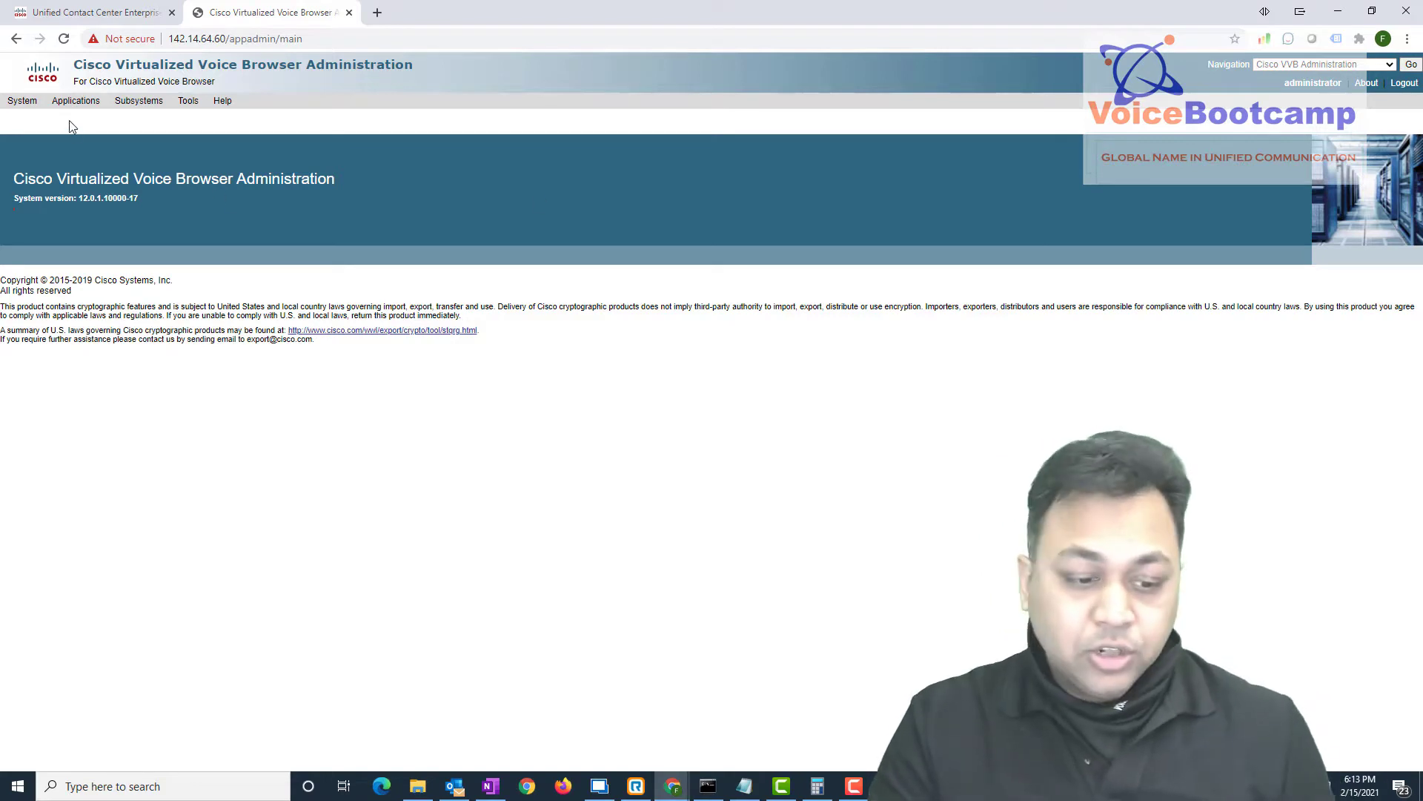
# Back in CCE Admin, open the Inventory page and scroll to its top
pyautogui.click(96, 11)
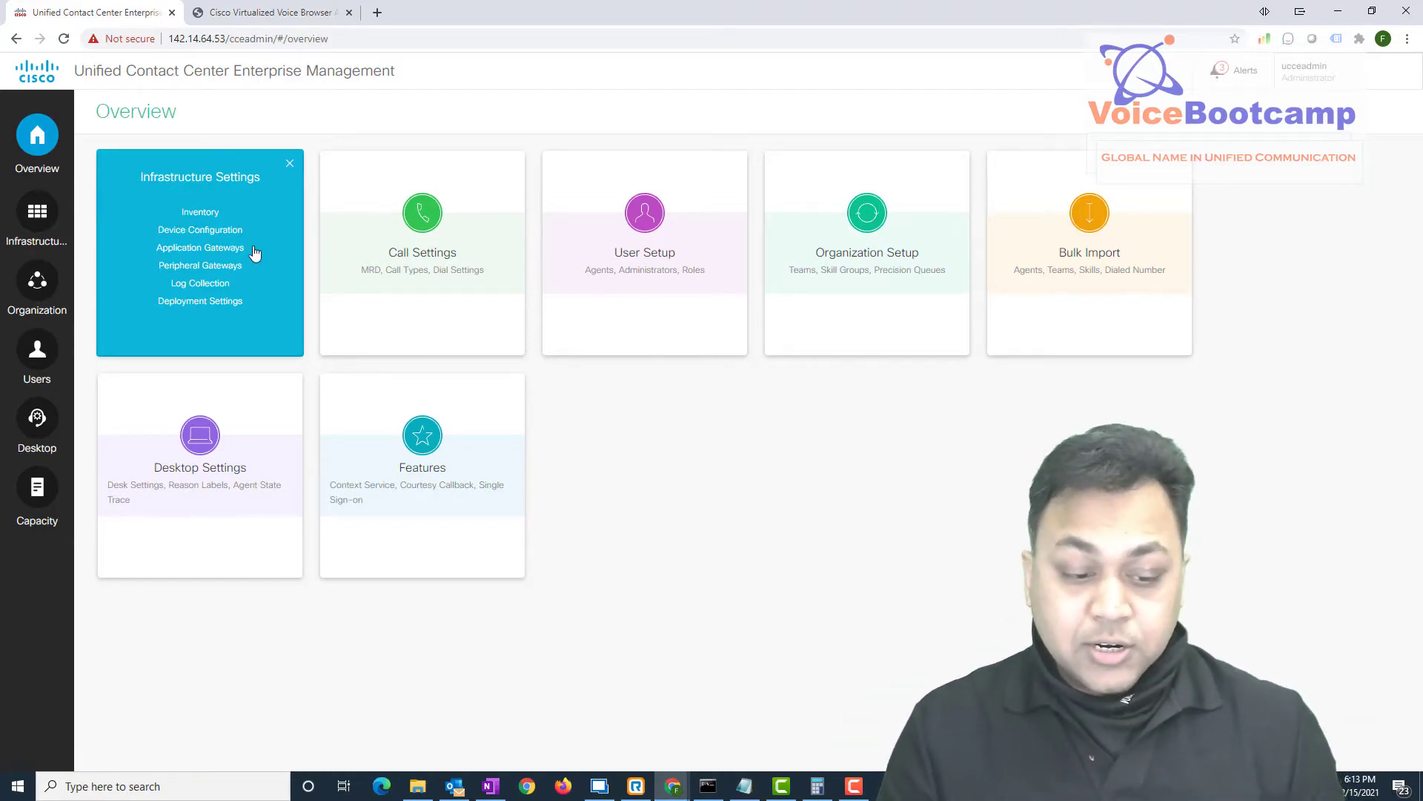
pyautogui.click(199, 213)
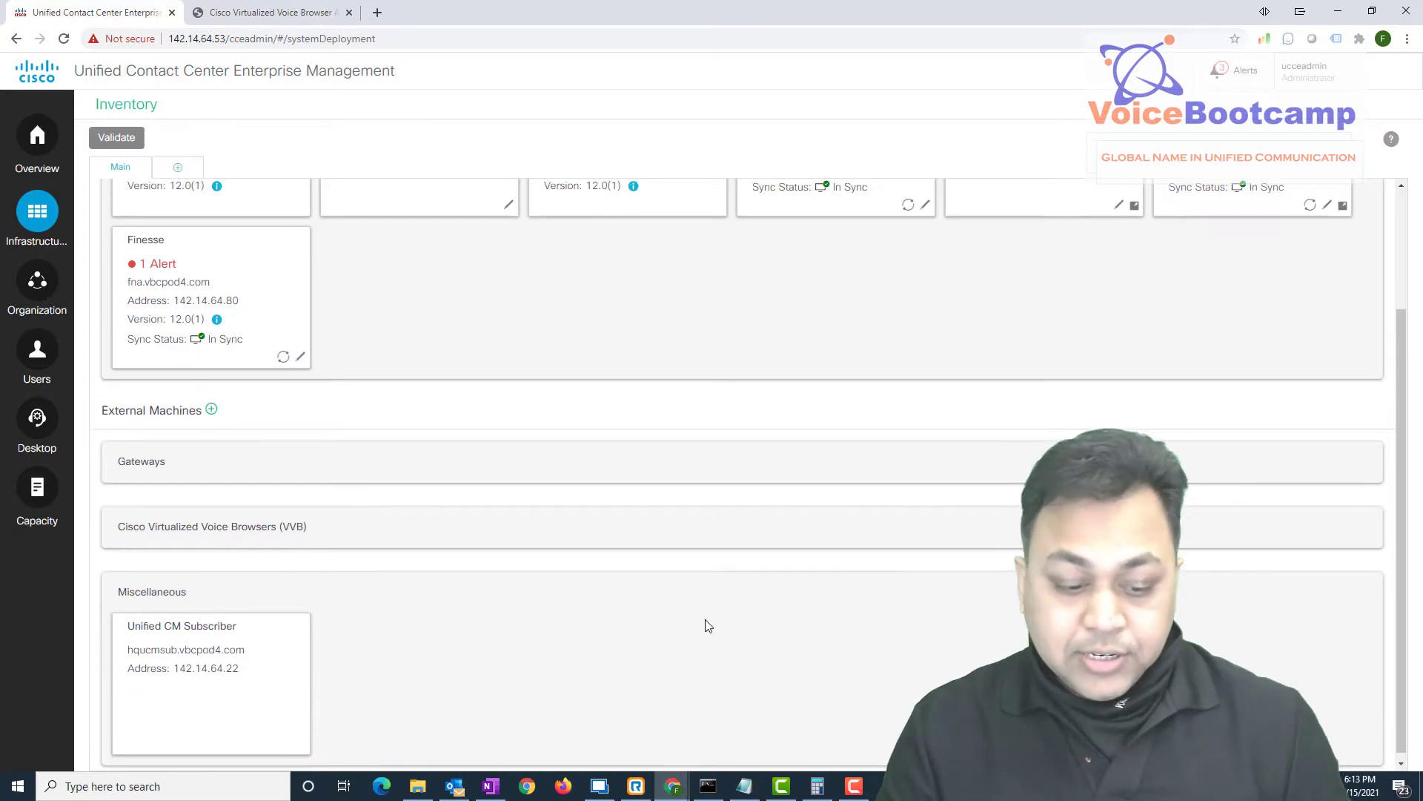
pyautogui.scroll(3, 705, 626)
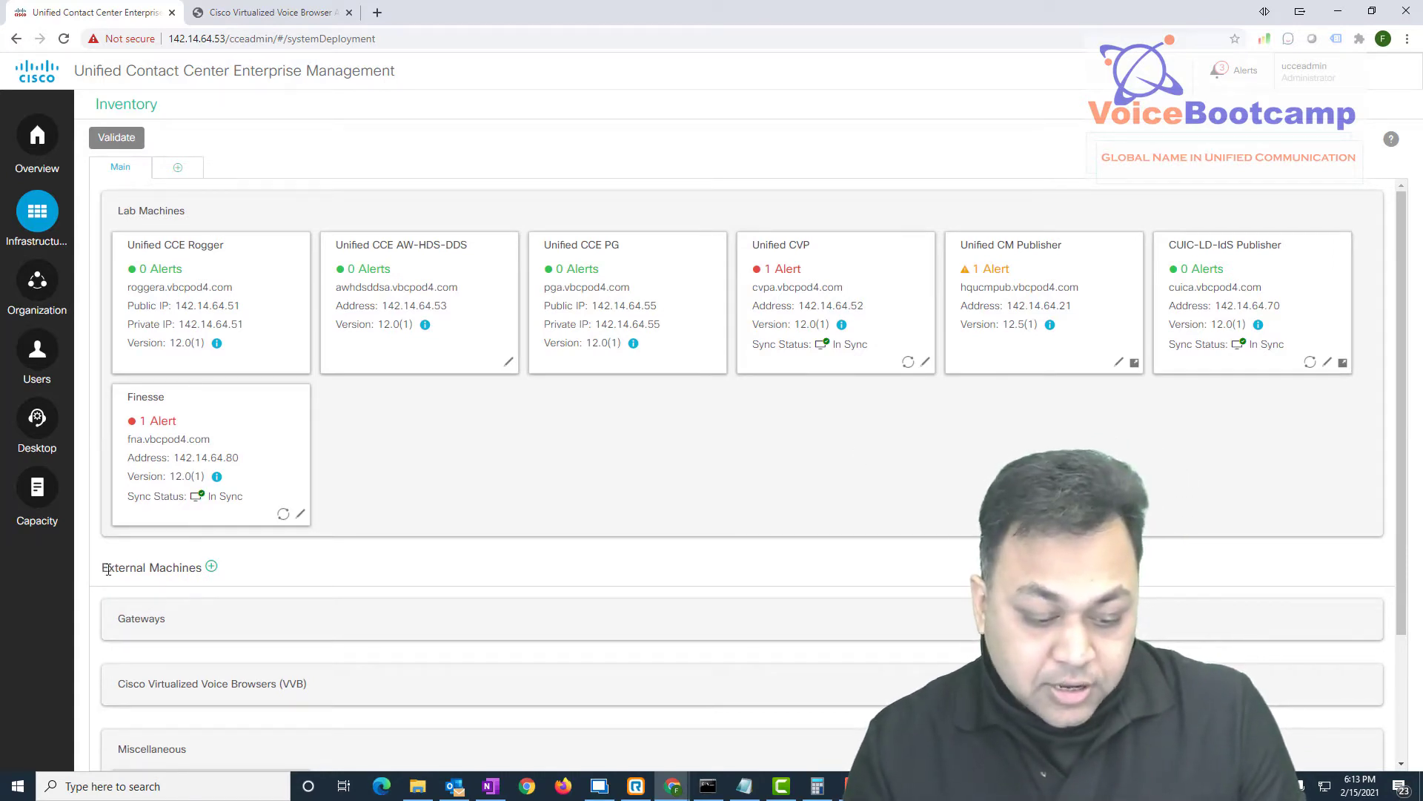
pyautogui.moveTo(108, 569); pyautogui.dragTo(185, 570)
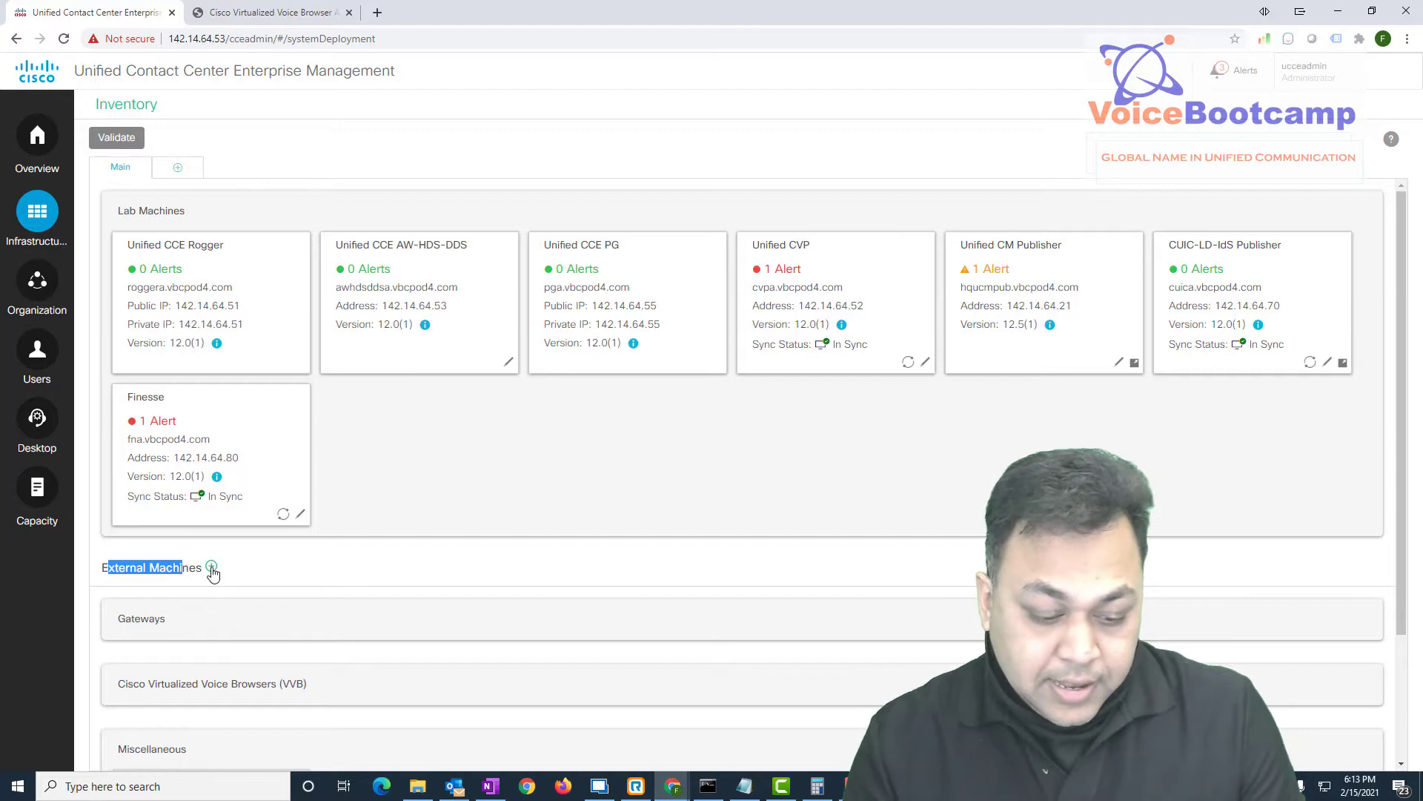
# Add an external machine of type Virtualized Voice Browser at 142.14.64.60
pyautogui.click(212, 568)
pyautogui.click(777, 253)
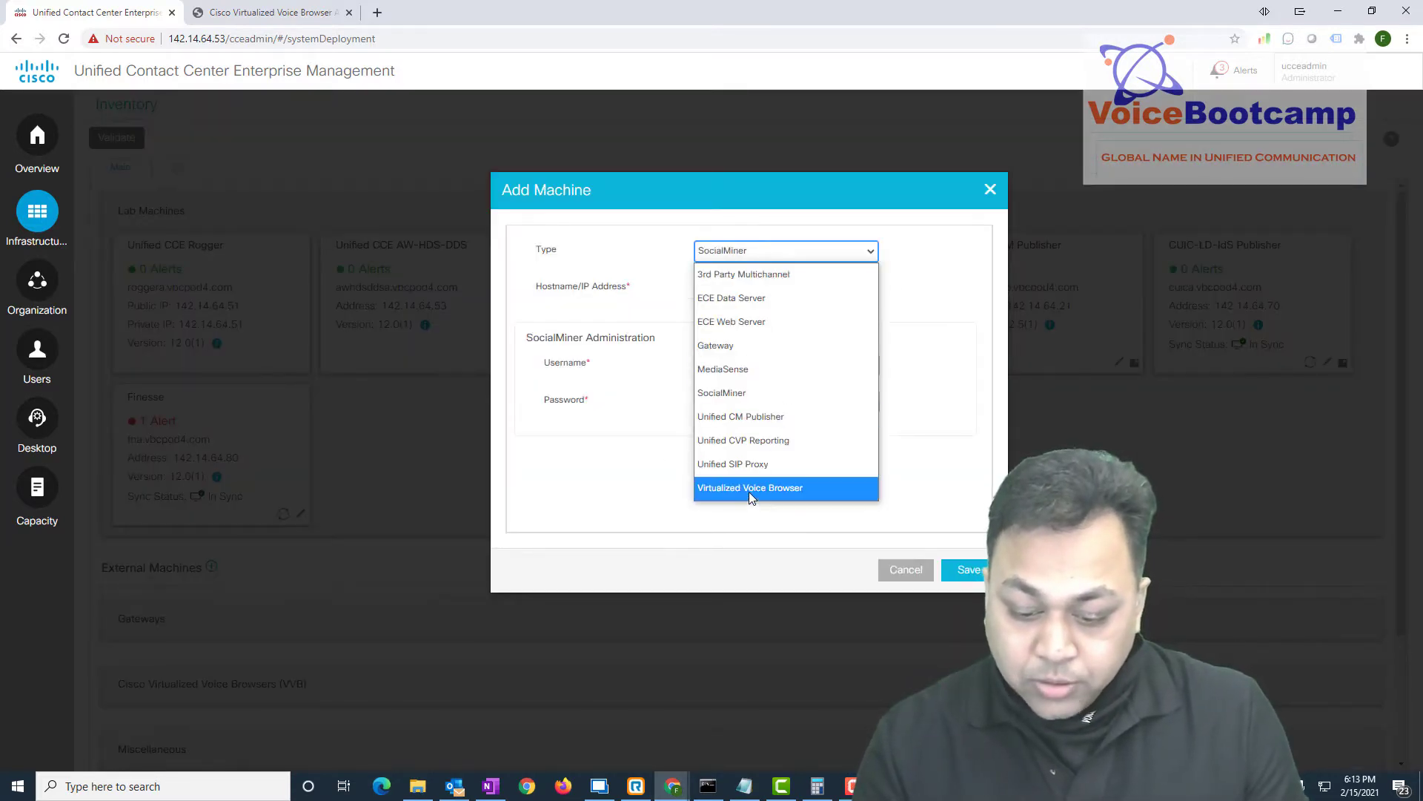
pyautogui.click(750, 491)
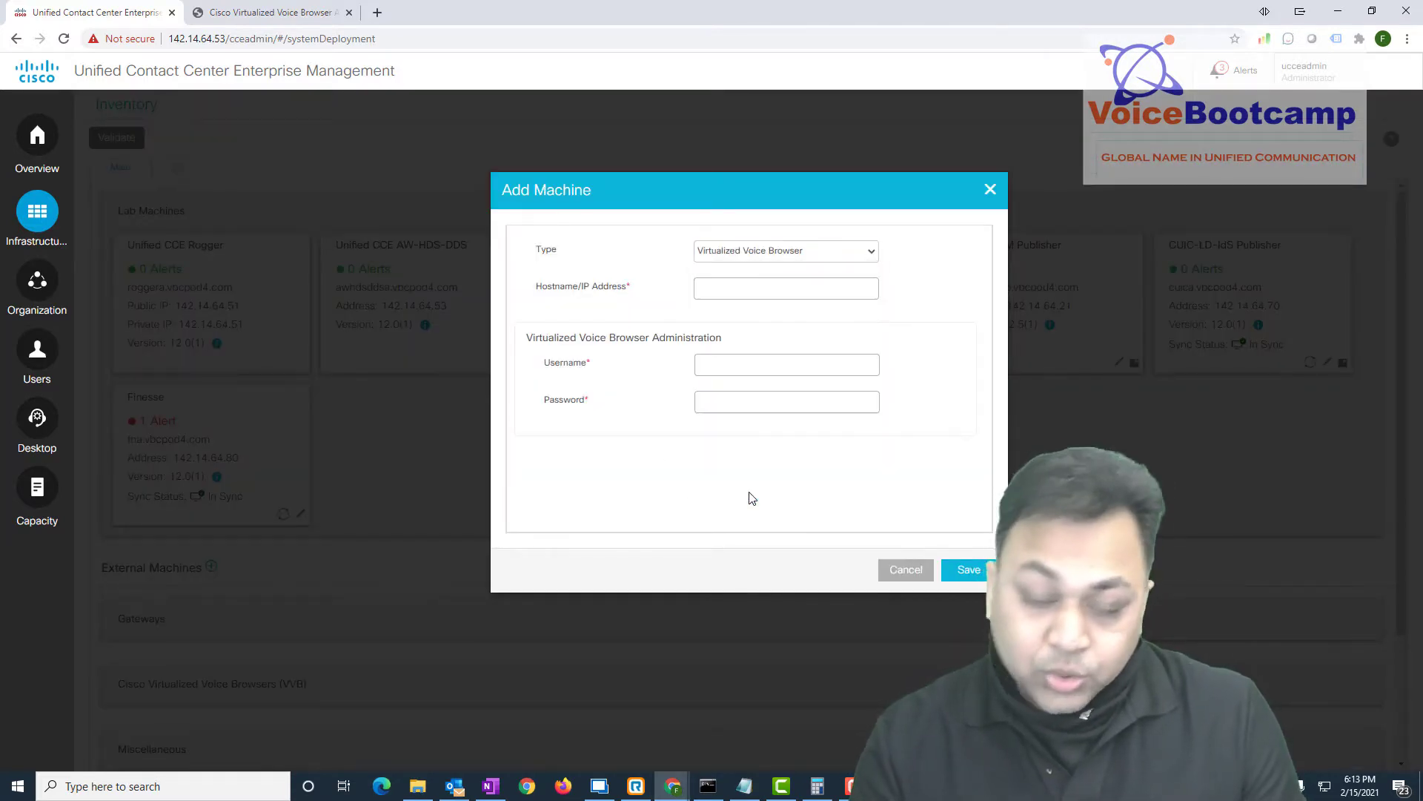
pyautogui.click(738, 287)
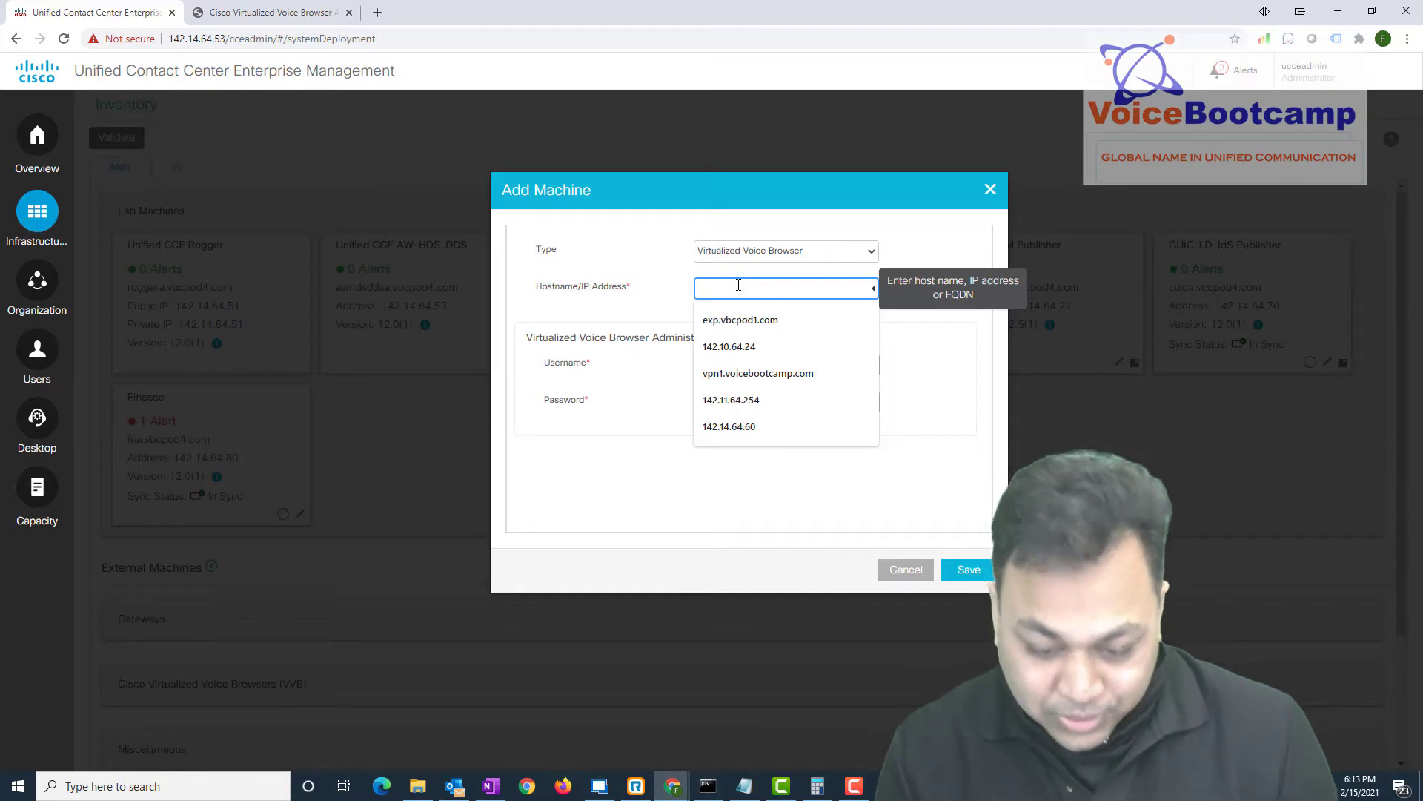
pyautogui.write('142.14.64.60')
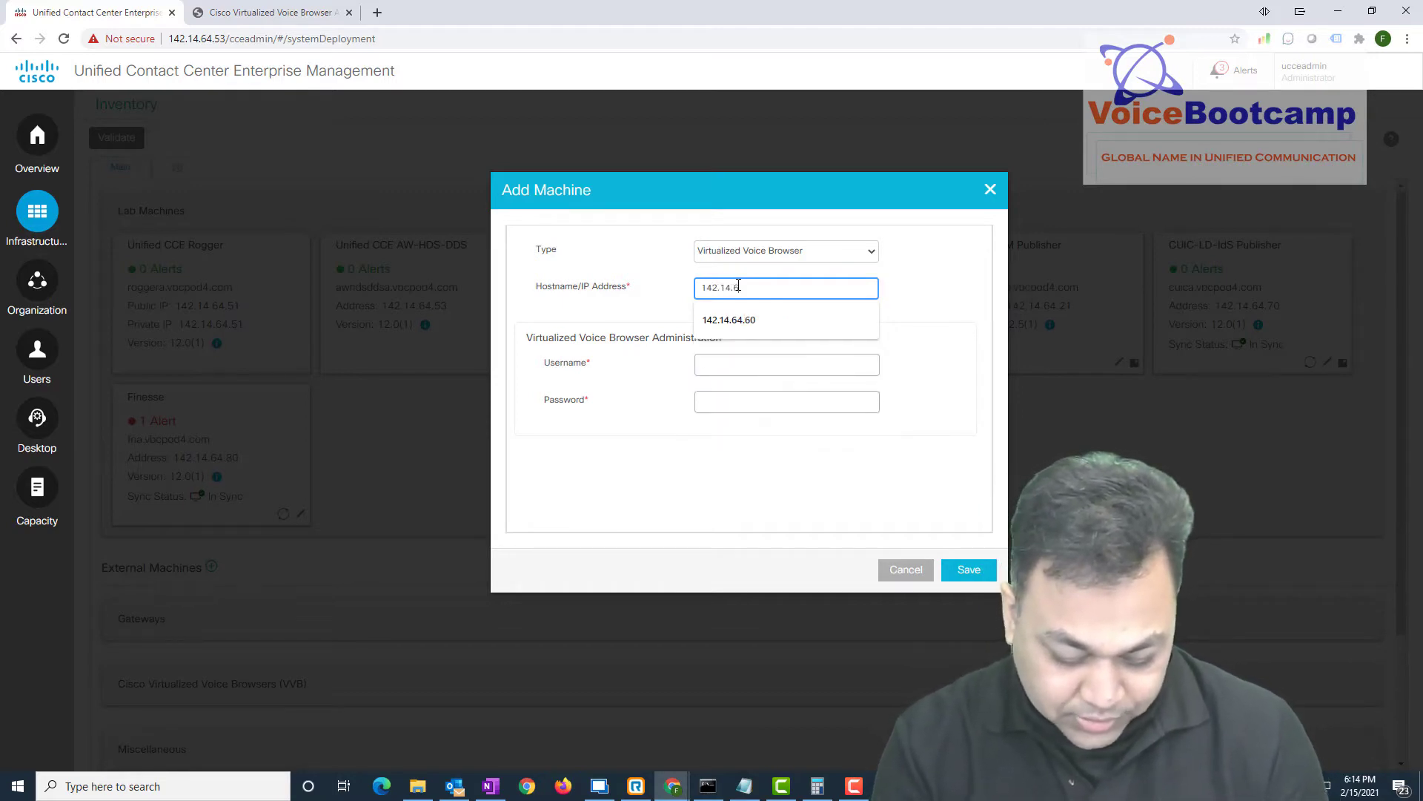
pyautogui.press('Tab')
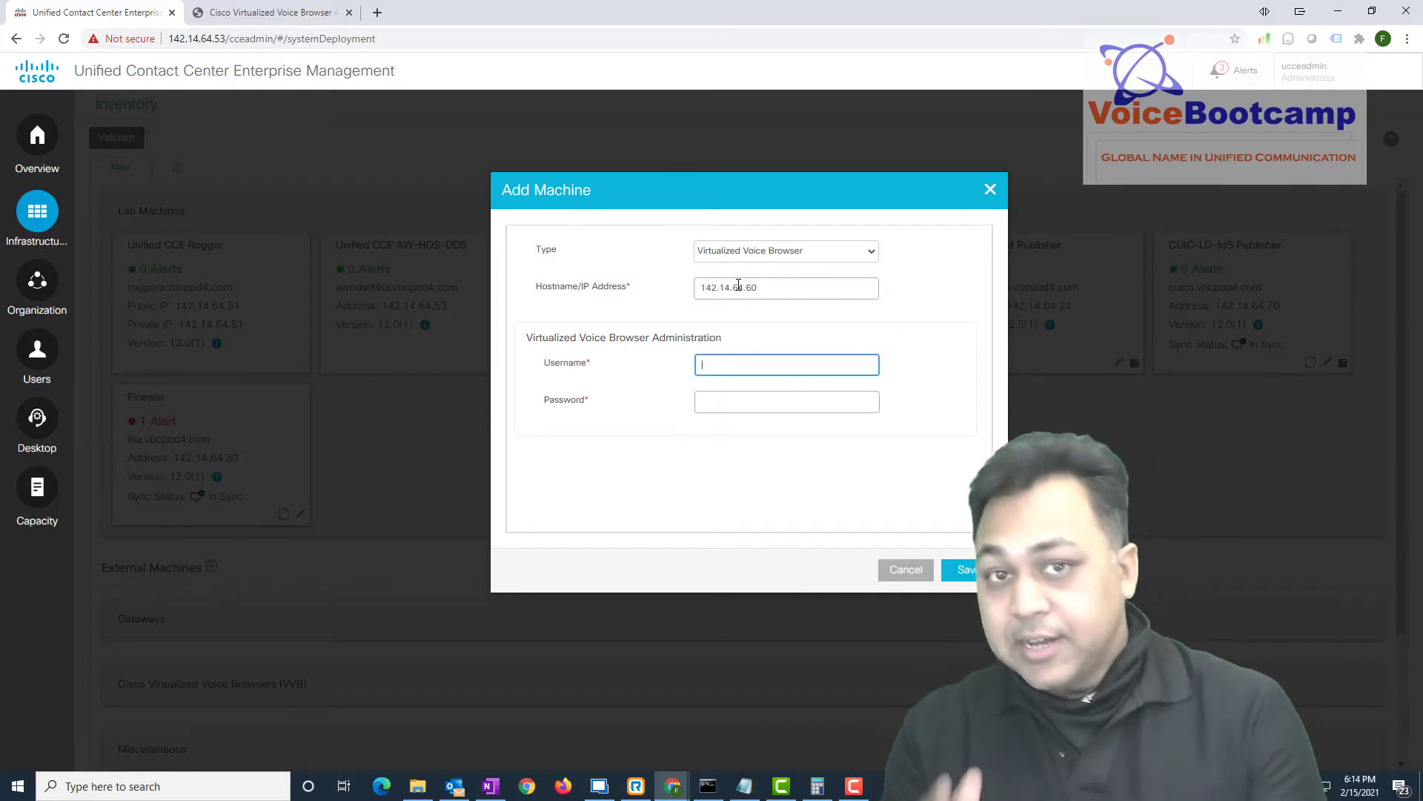
# Enter the administrator username and the VVB admin password
pyautogui.write('administr')
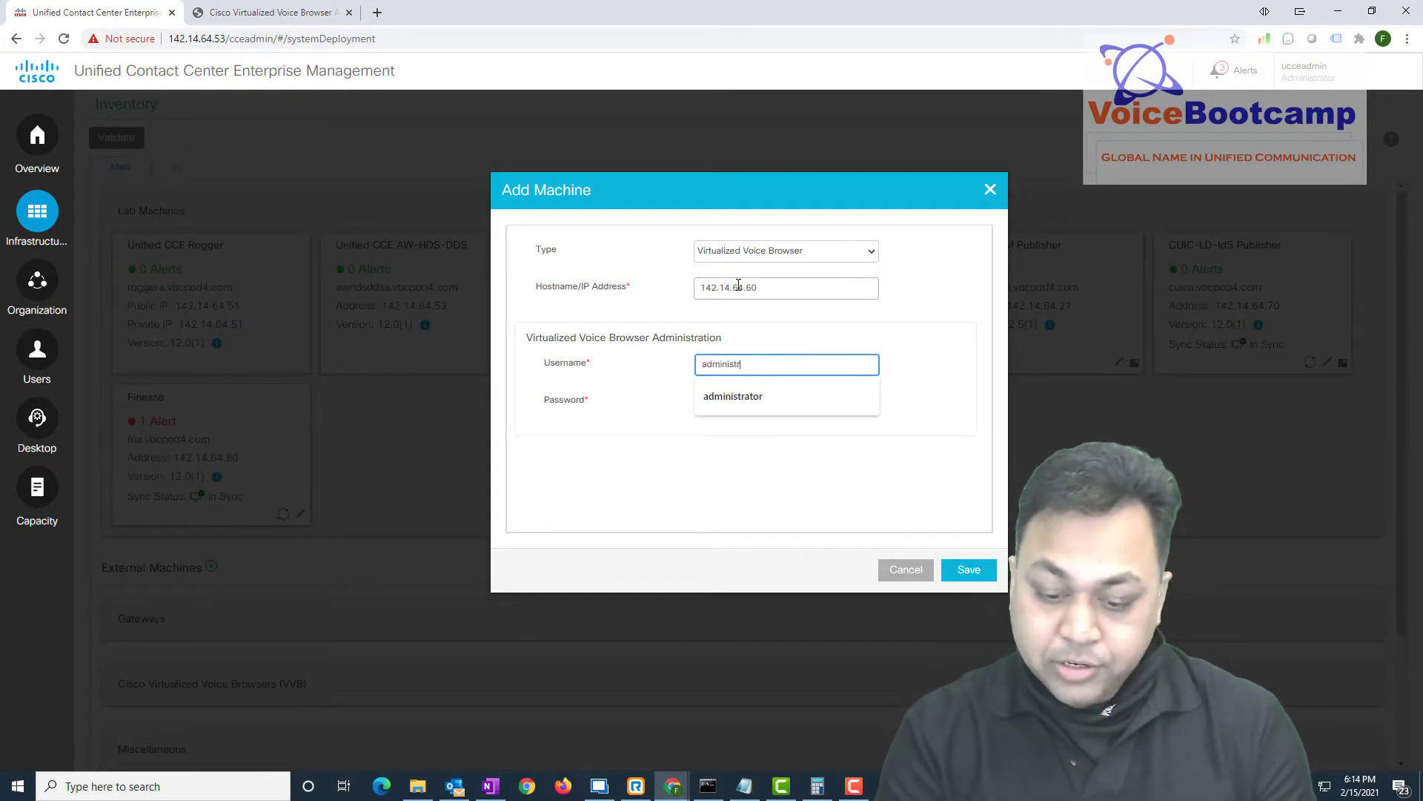
pyautogui.press('Down')
pyautogui.press('Return')
pyautogui.press('Tab')
pyautogui.write('C1sco')
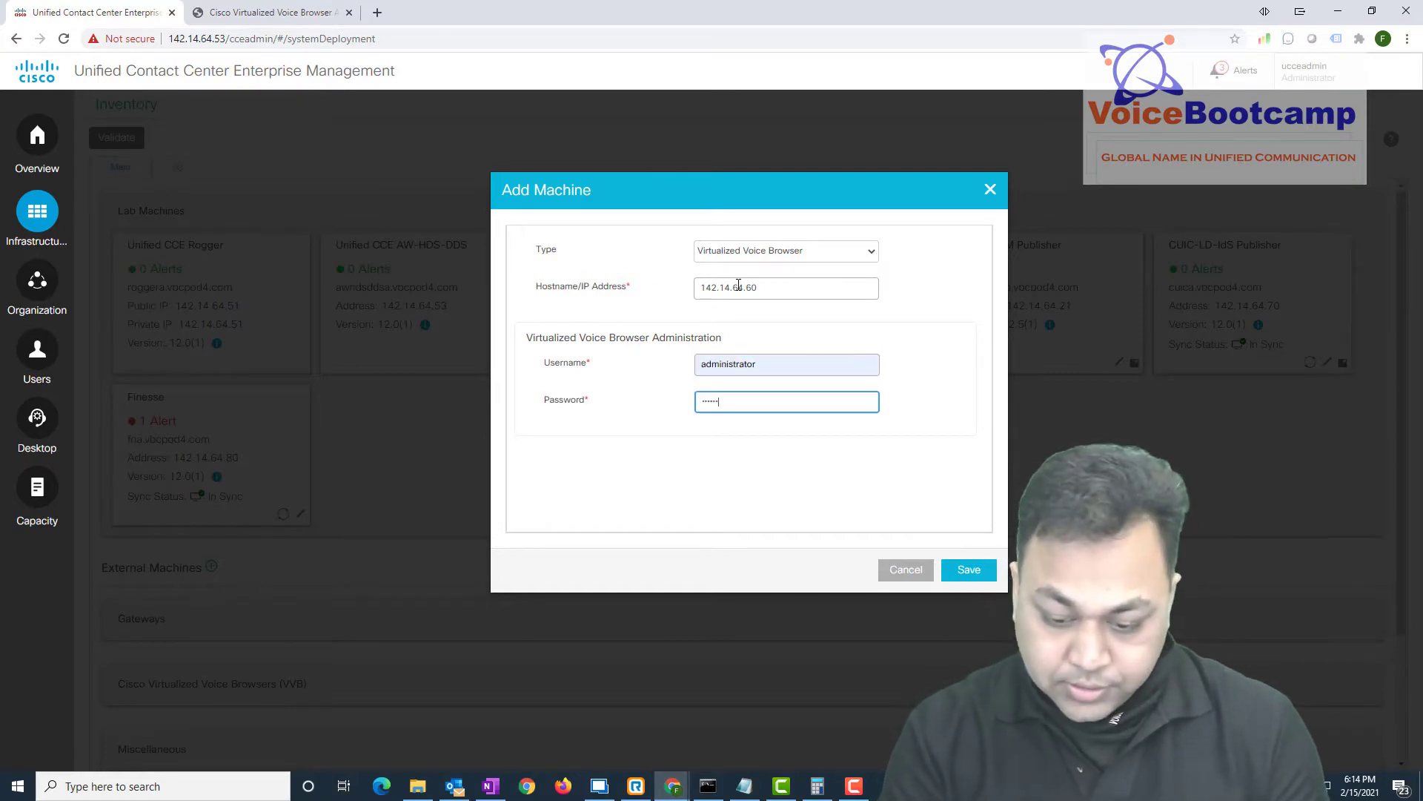
pyautogui.write('12345')
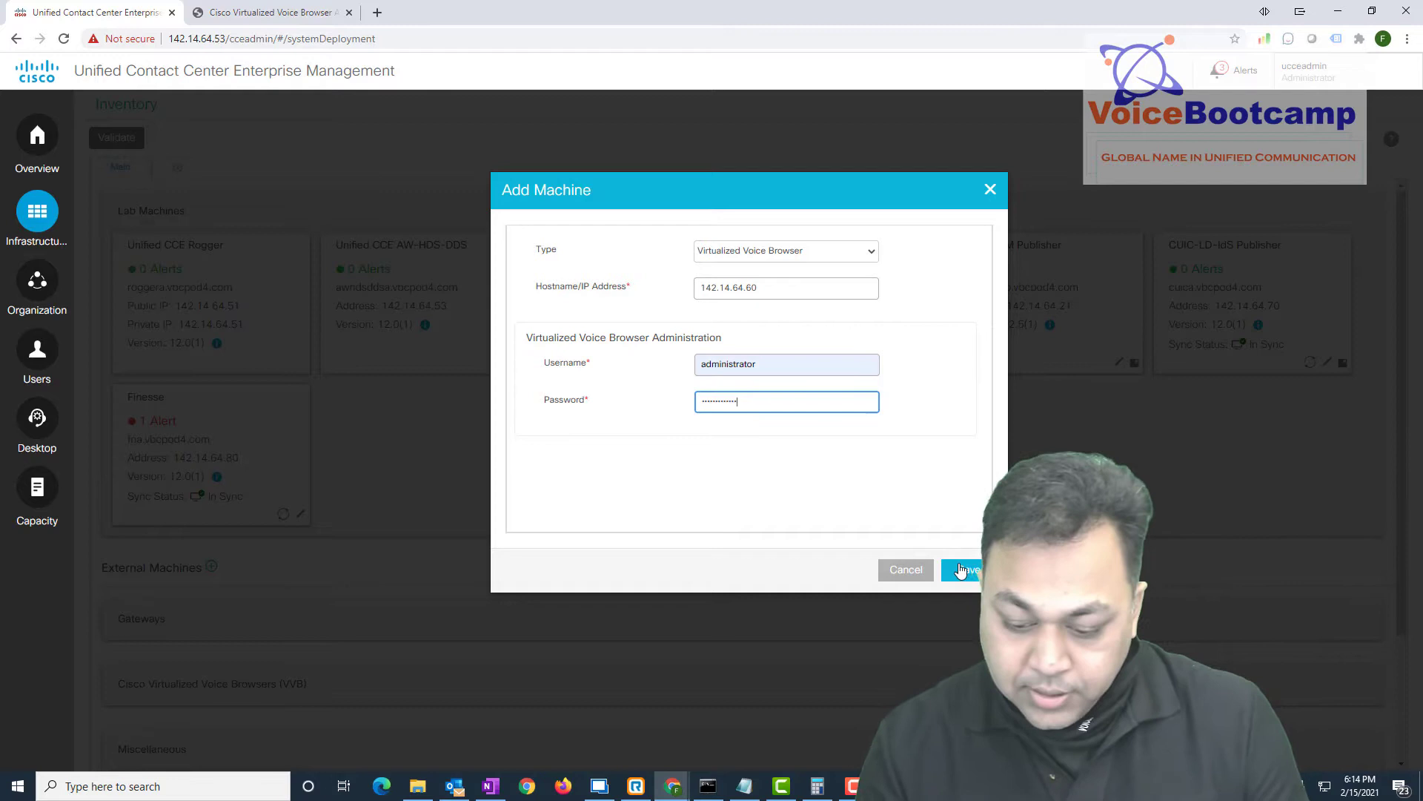
# Save the machine and confirm VVB 1 (vvb.vbcpod4.com) shows In Sync in the VVB section
pyautogui.click(960, 569)
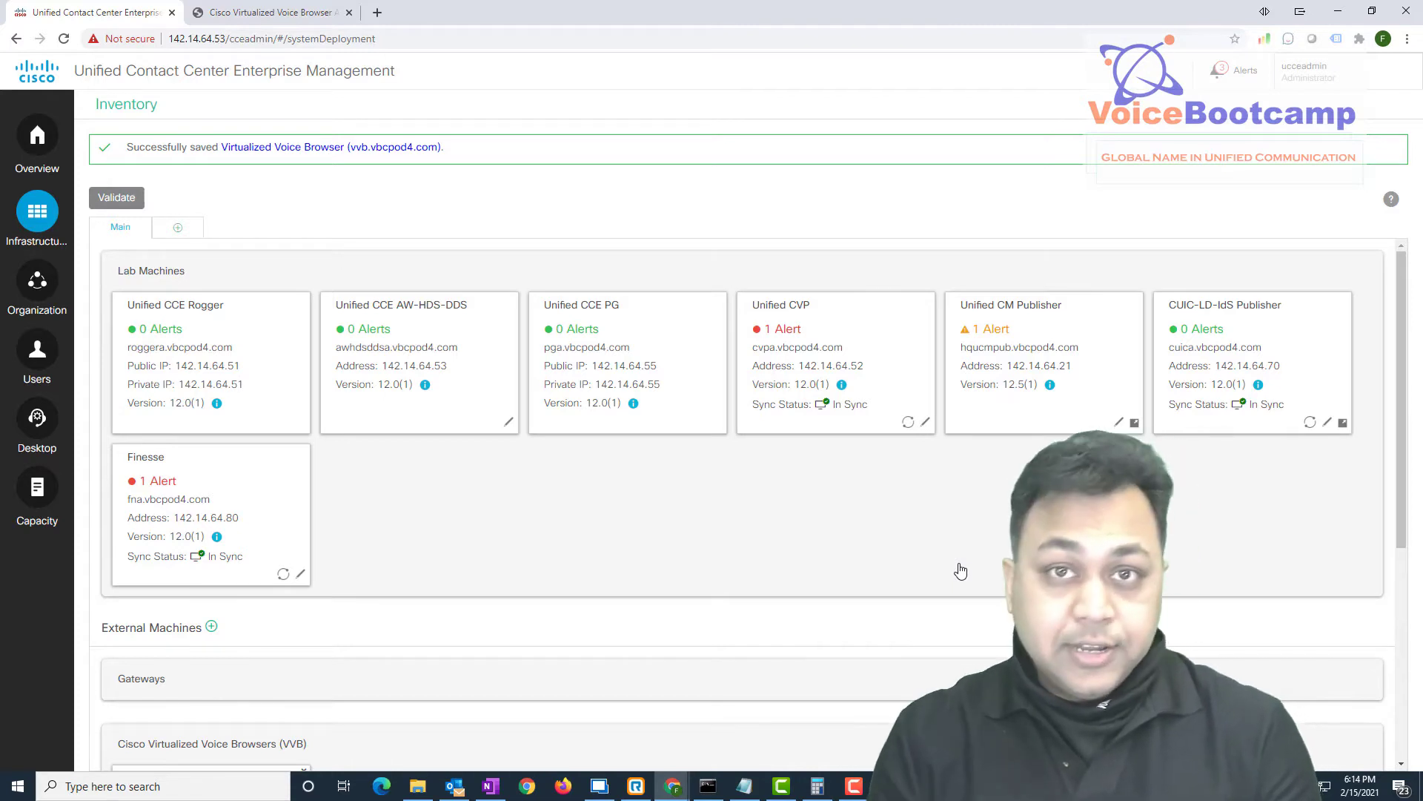
pyautogui.scroll(-5, 530, 578)
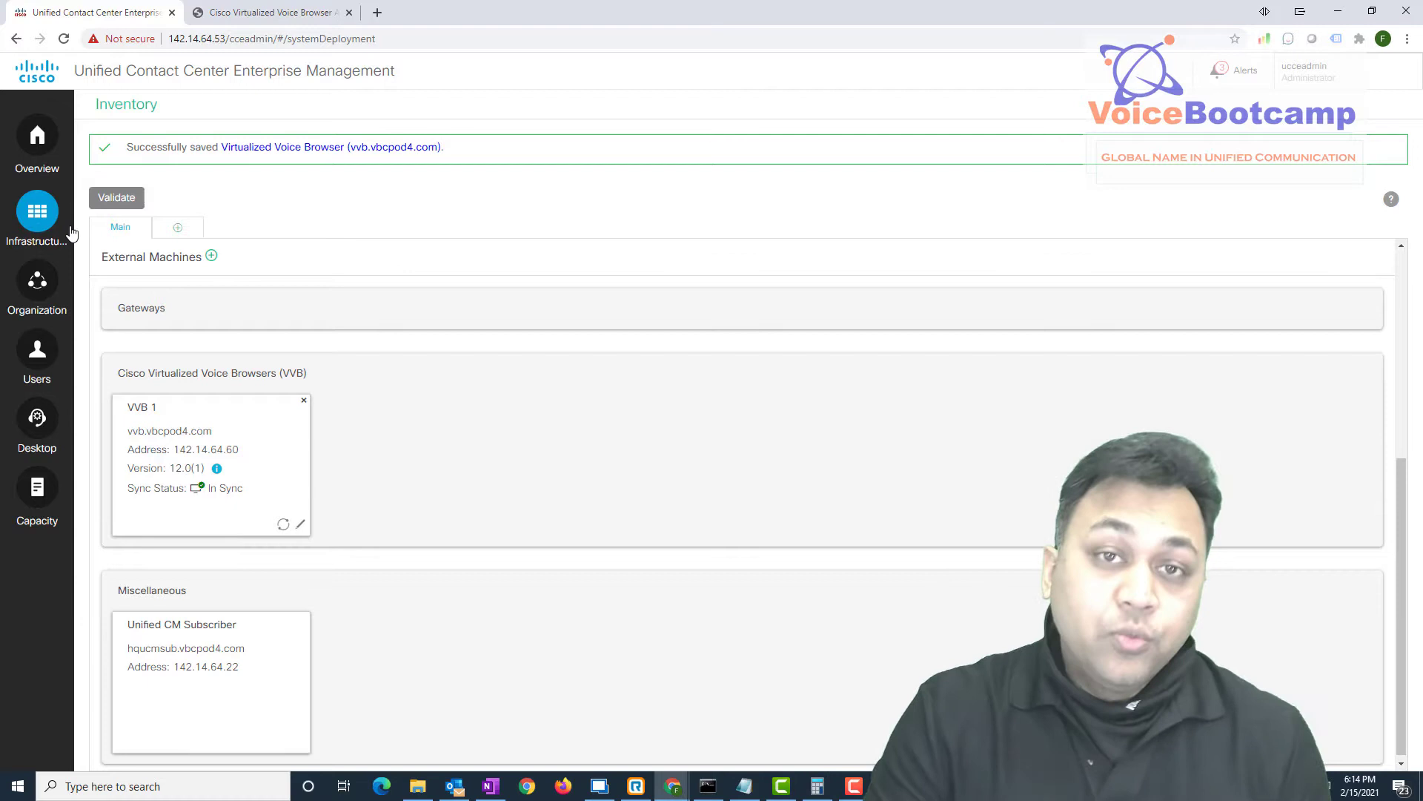
# Open the Virtualized Voice Browser device configuration's Applications & Triggers settings for Comprehensive
pyautogui.click(35, 147)
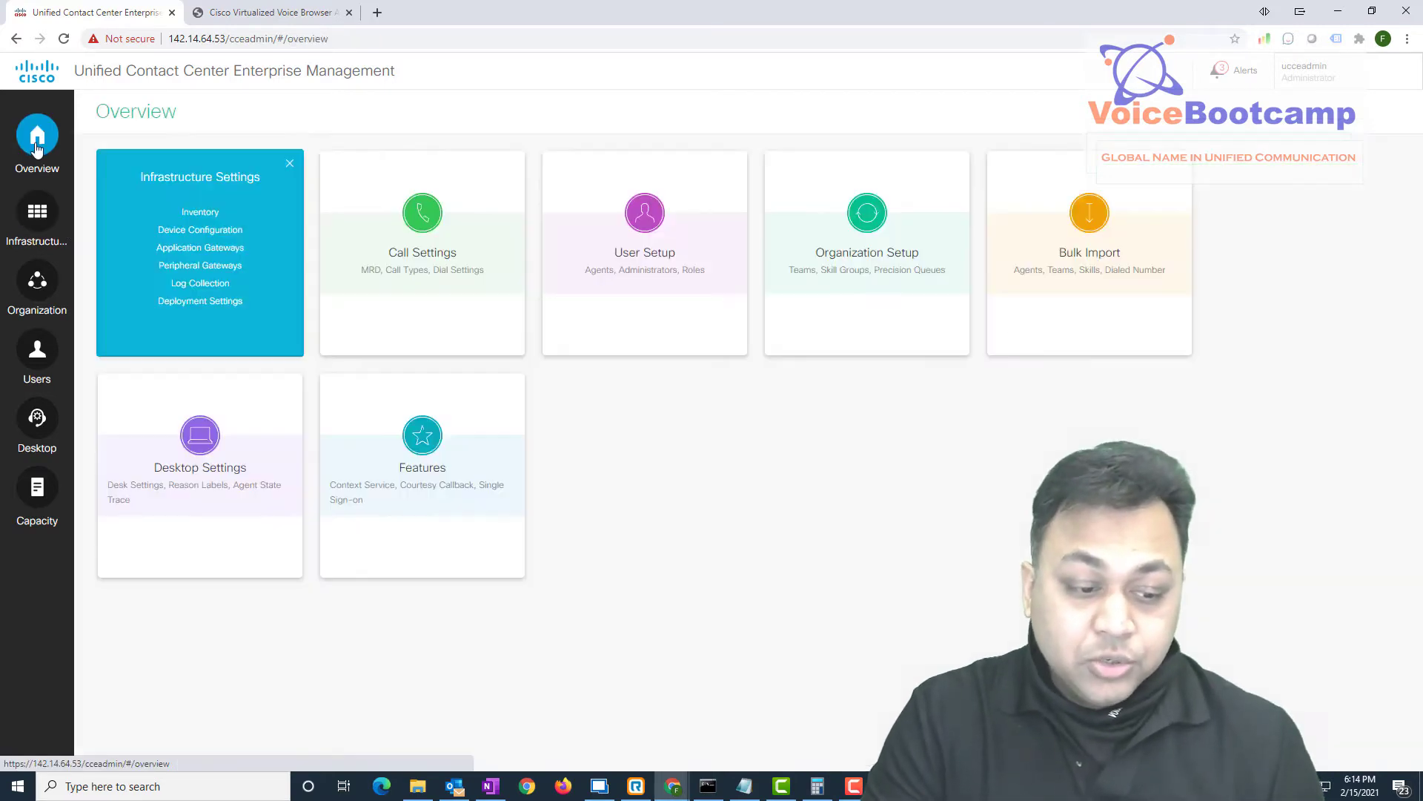
pyautogui.click(214, 234)
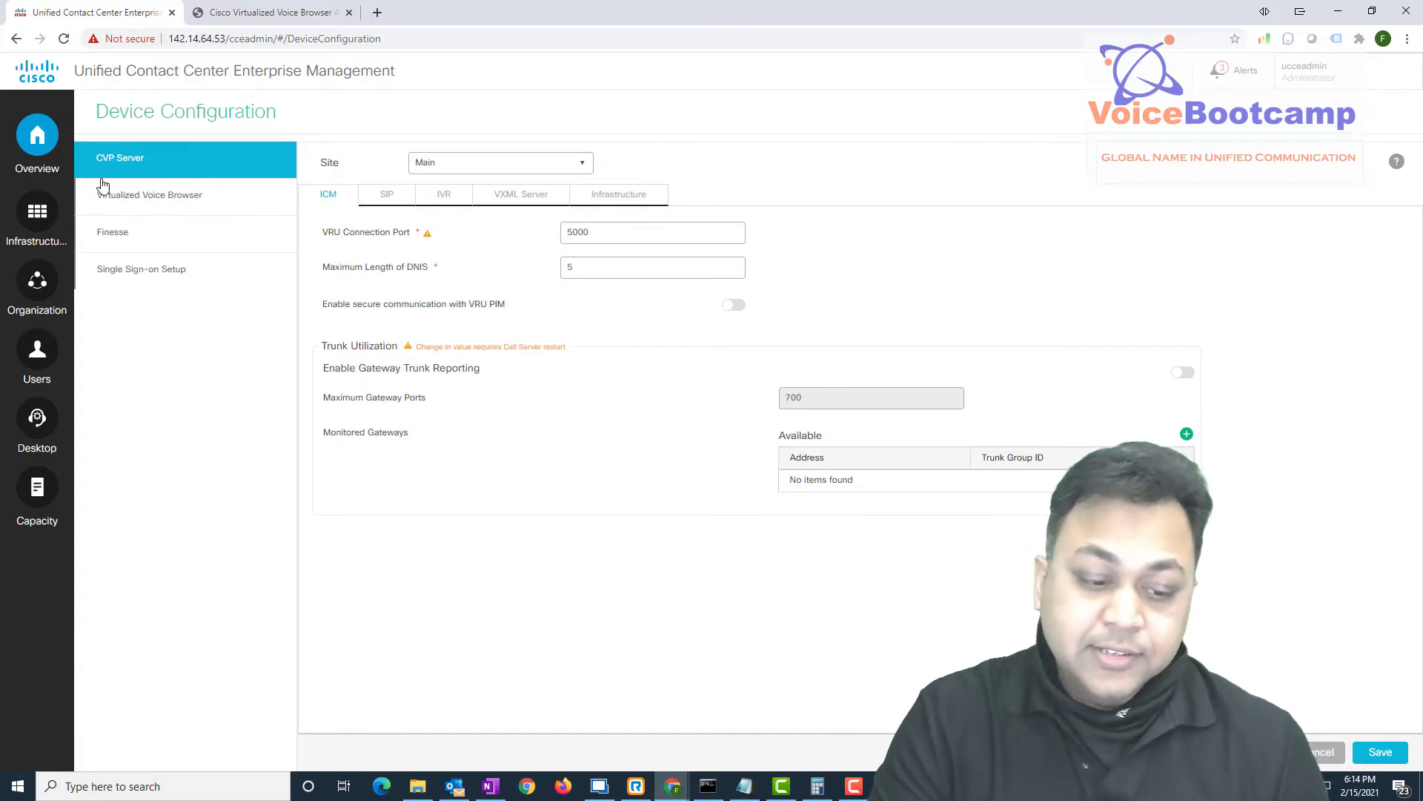
pyautogui.click(195, 211)
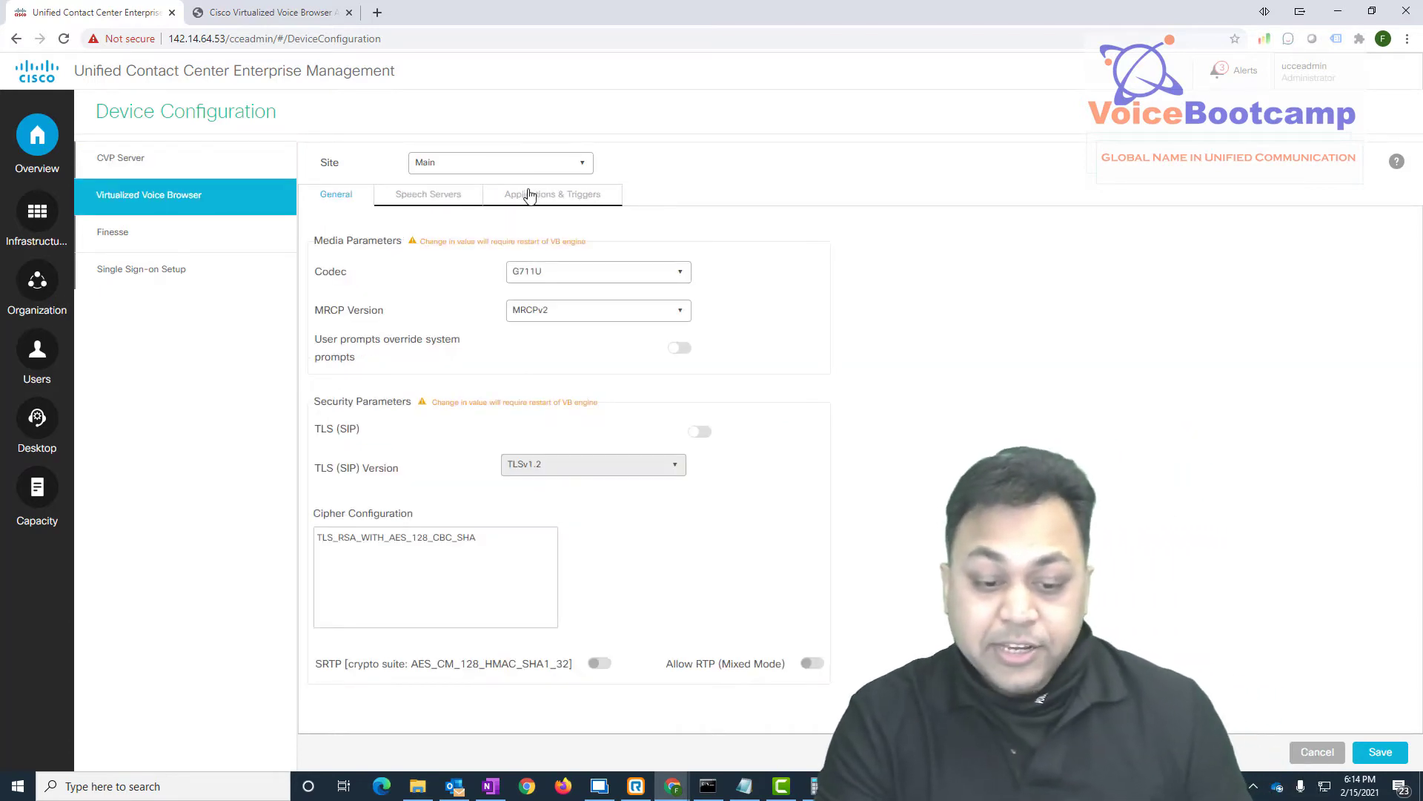
pyautogui.click(566, 193)
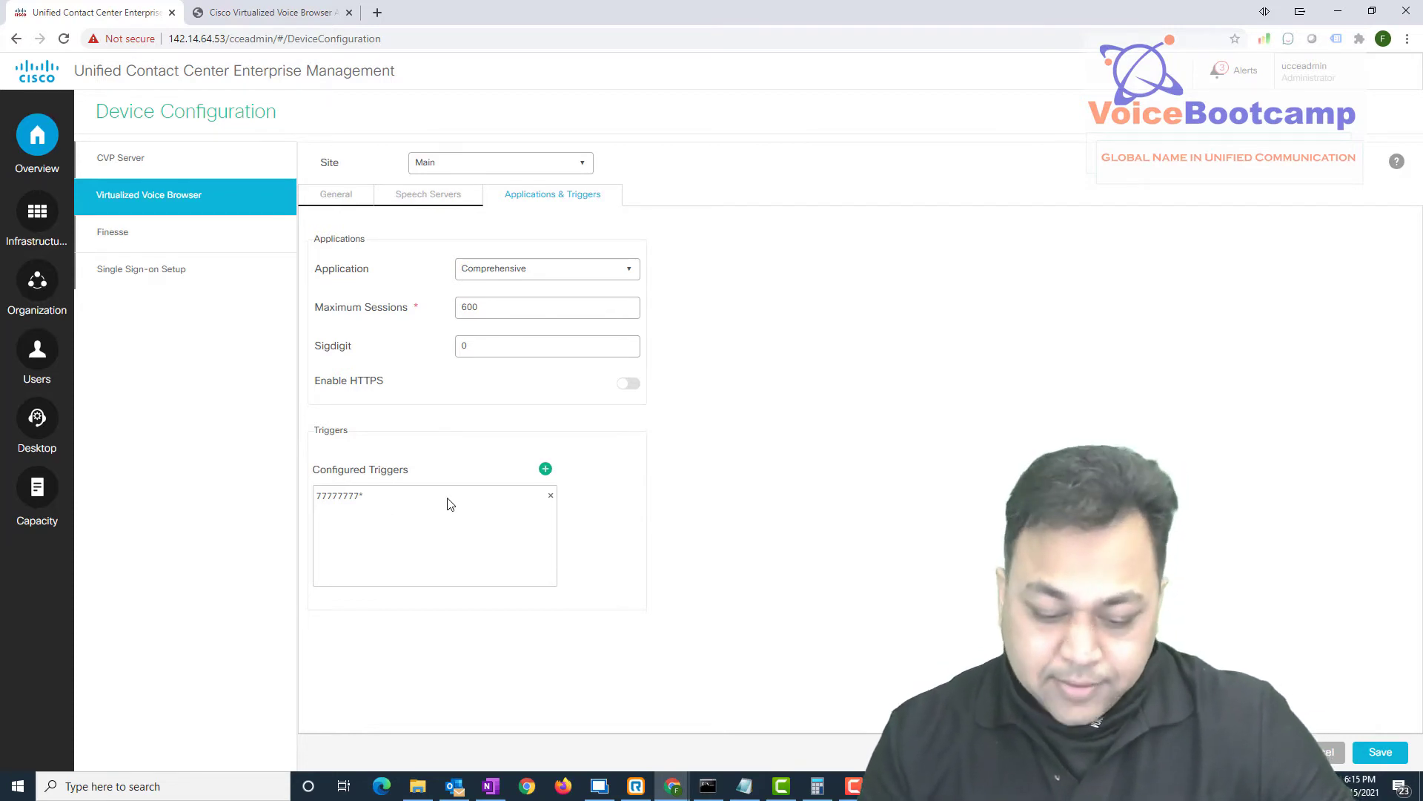
pyautogui.click(545, 470)
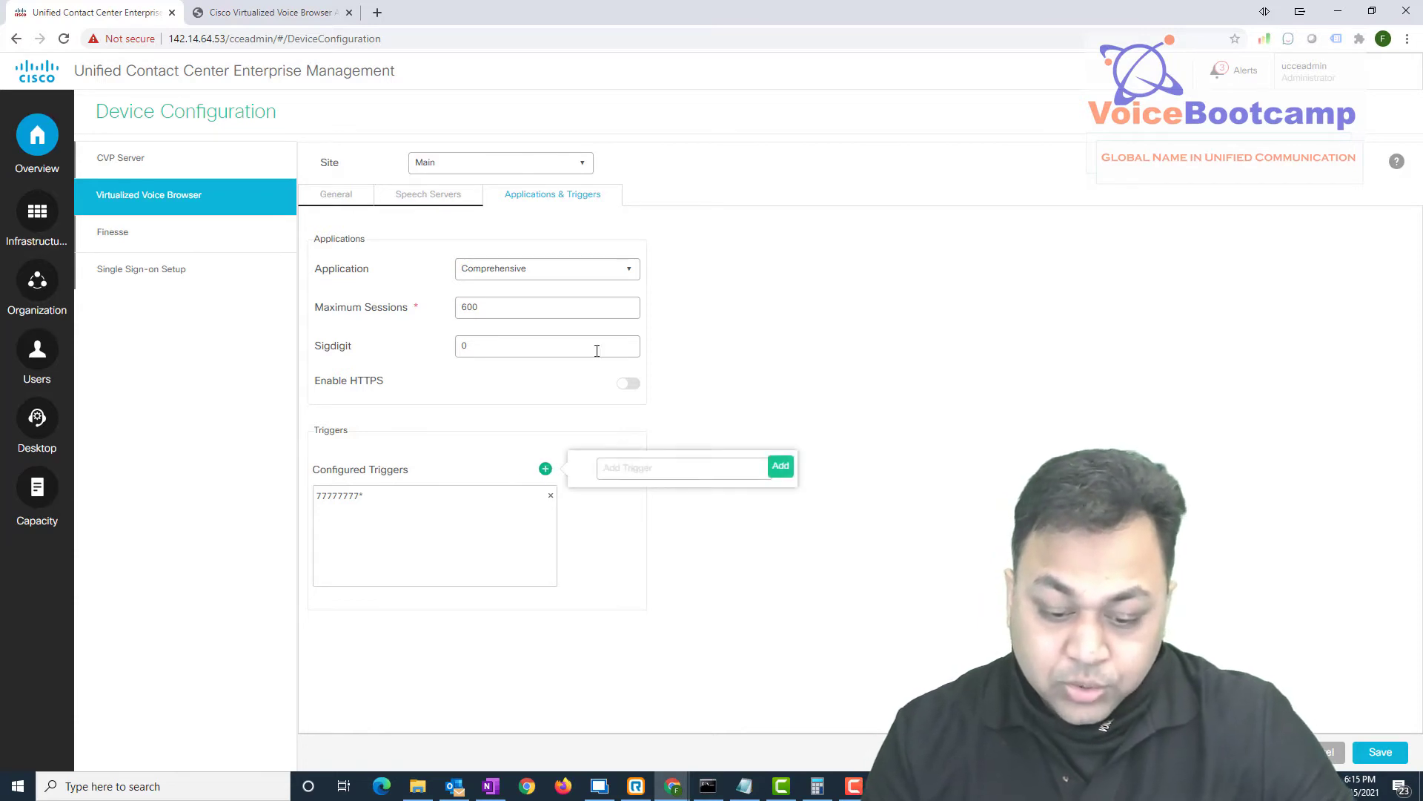
pyautogui.click(677, 469)
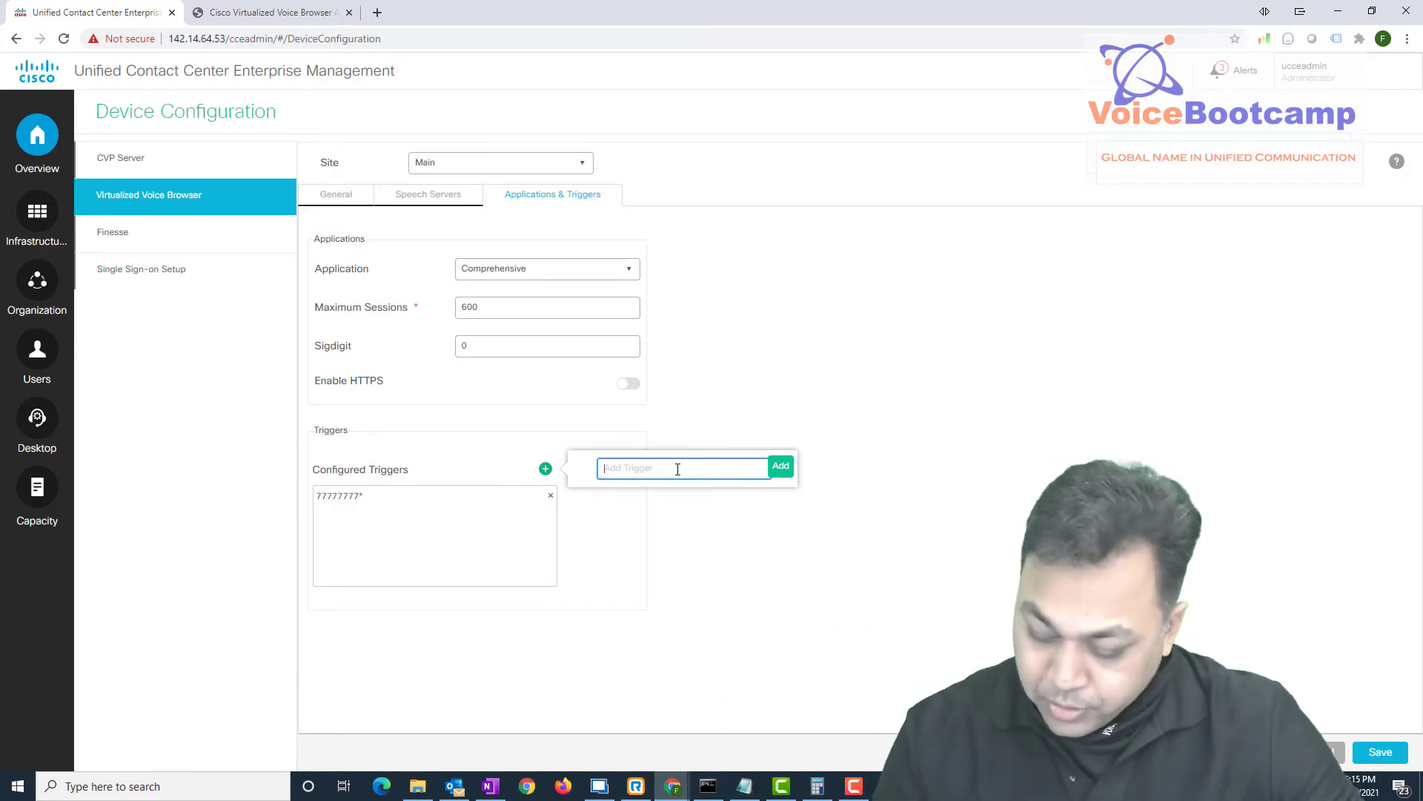
pyautogui.write('8888888888')
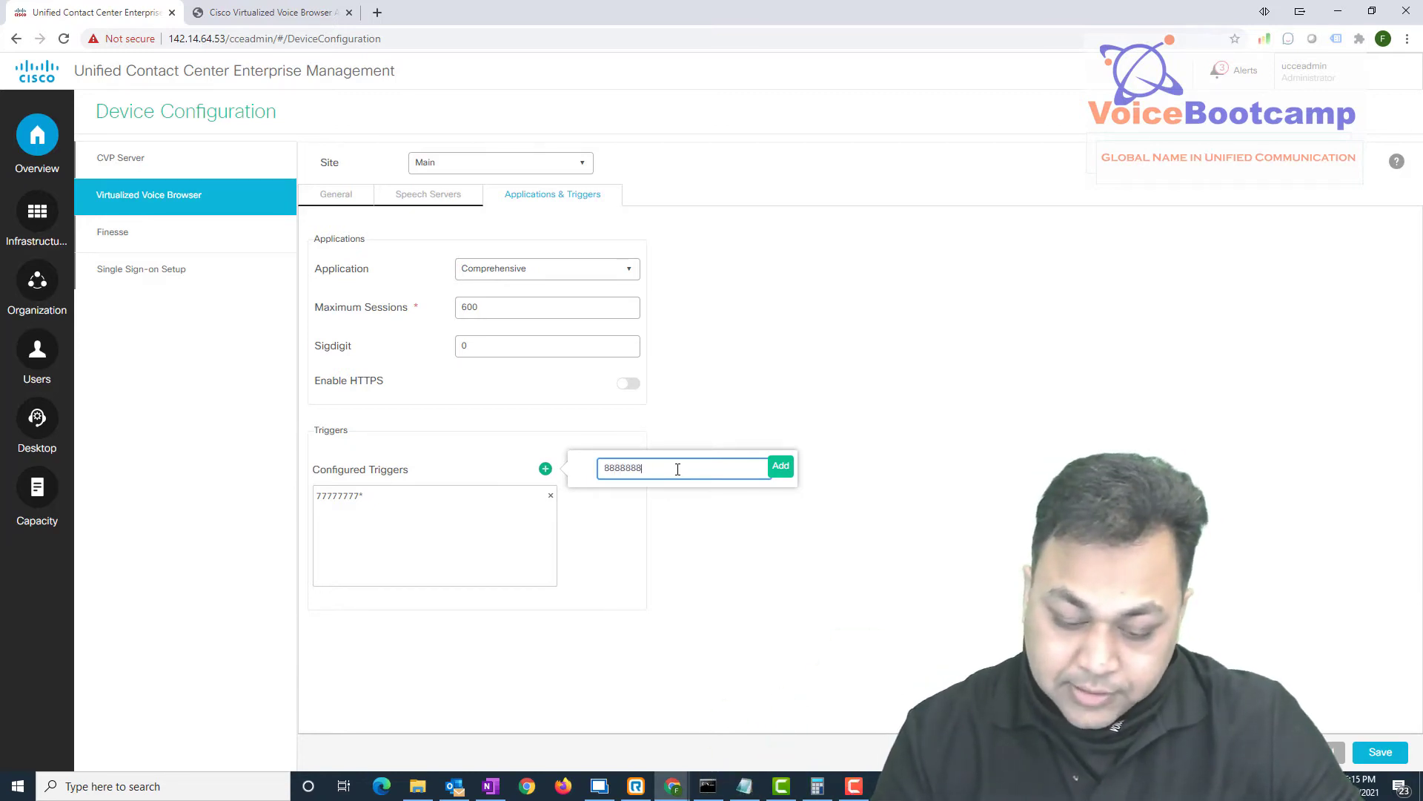
pyautogui.click(779, 467)
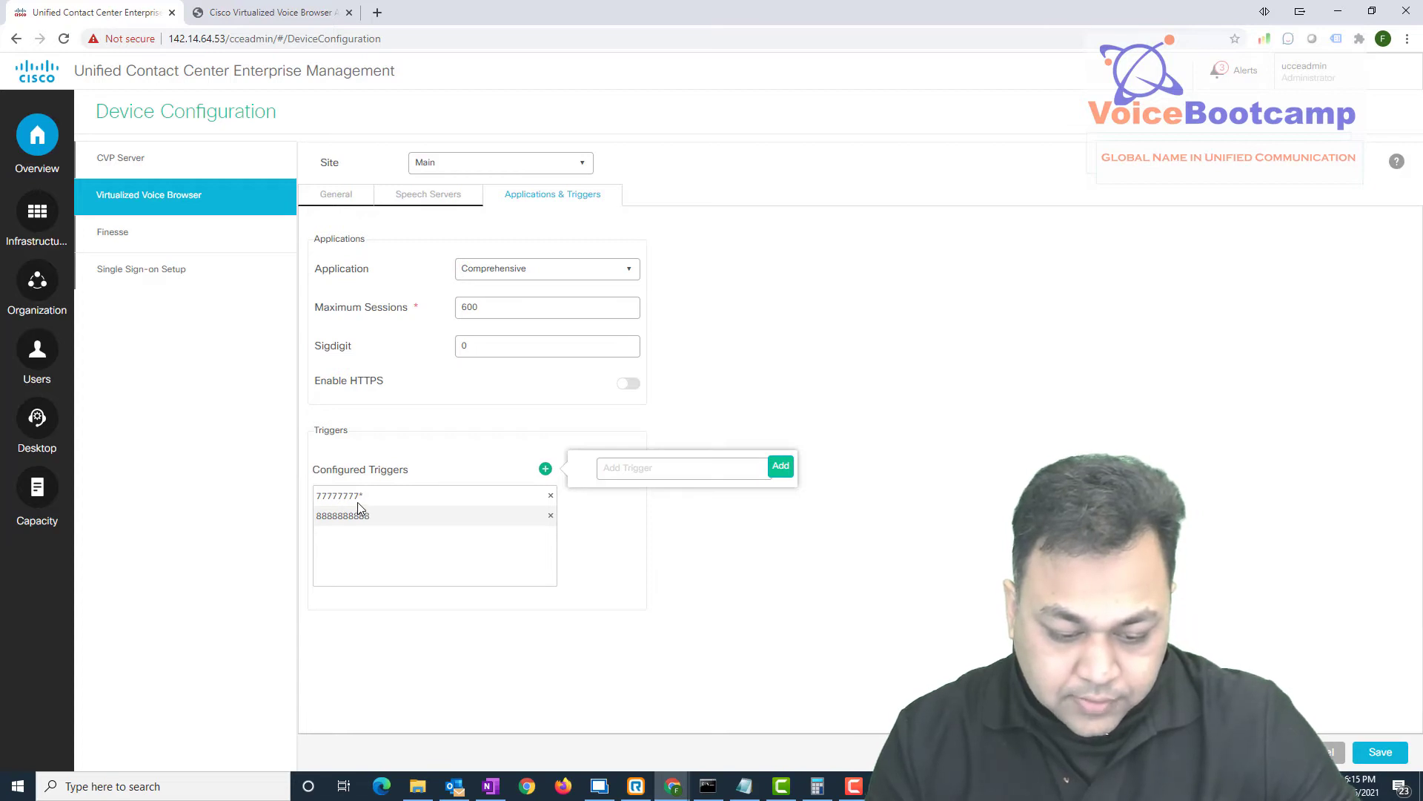
pyautogui.click(565, 528)
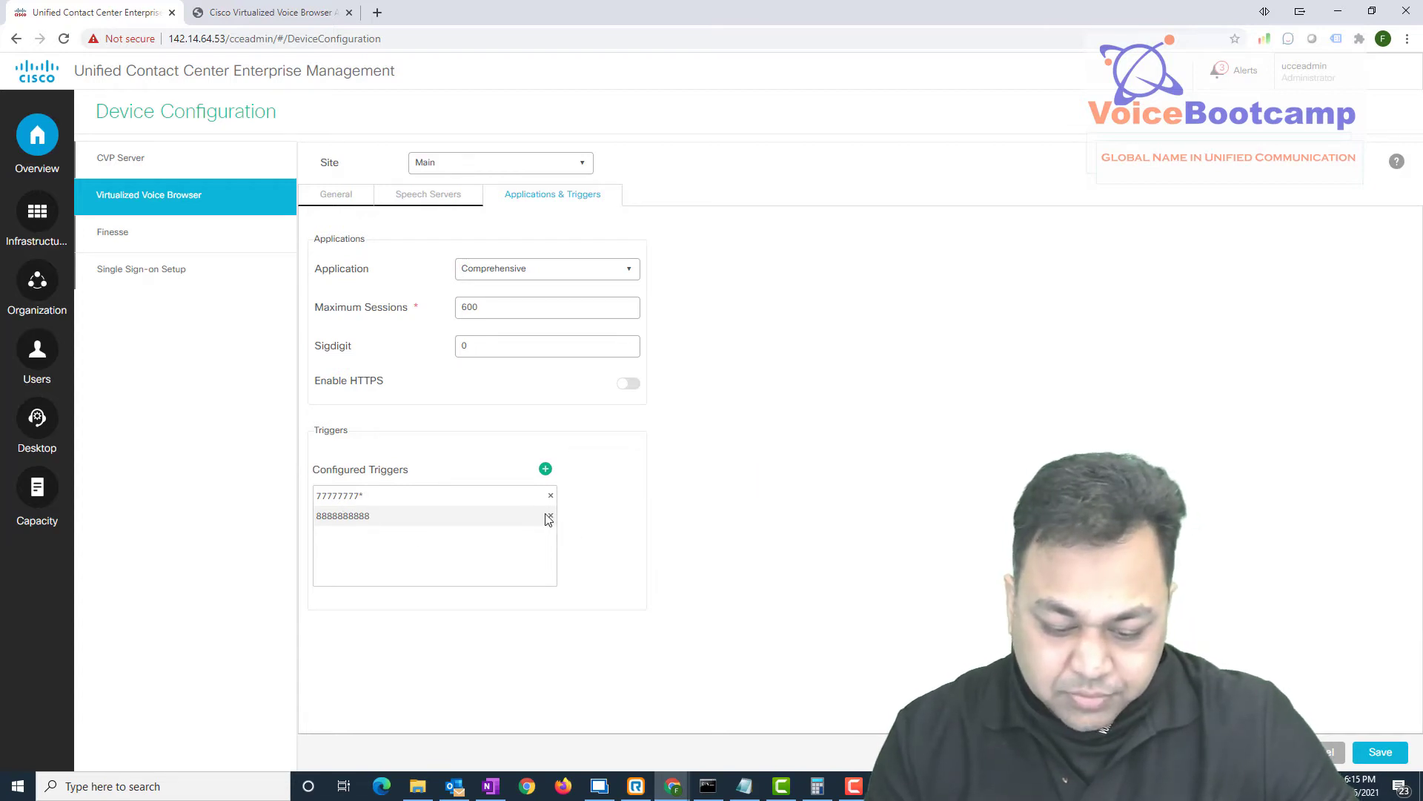
pyautogui.click(550, 515)
# Add 88888888* as a new configured trigger
pyautogui.click(545, 468)
pyautogui.click(652, 478)
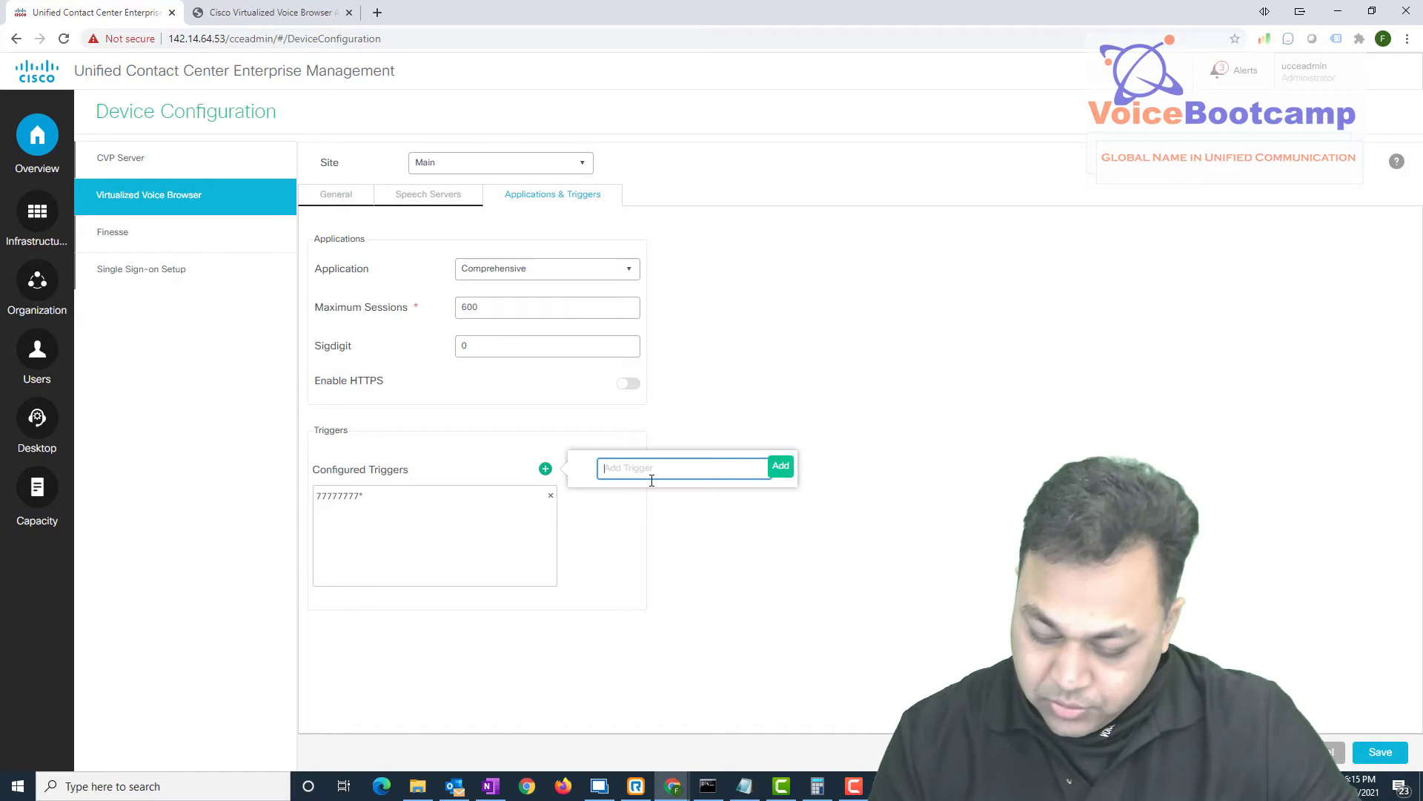
pyautogui.write('88888888')
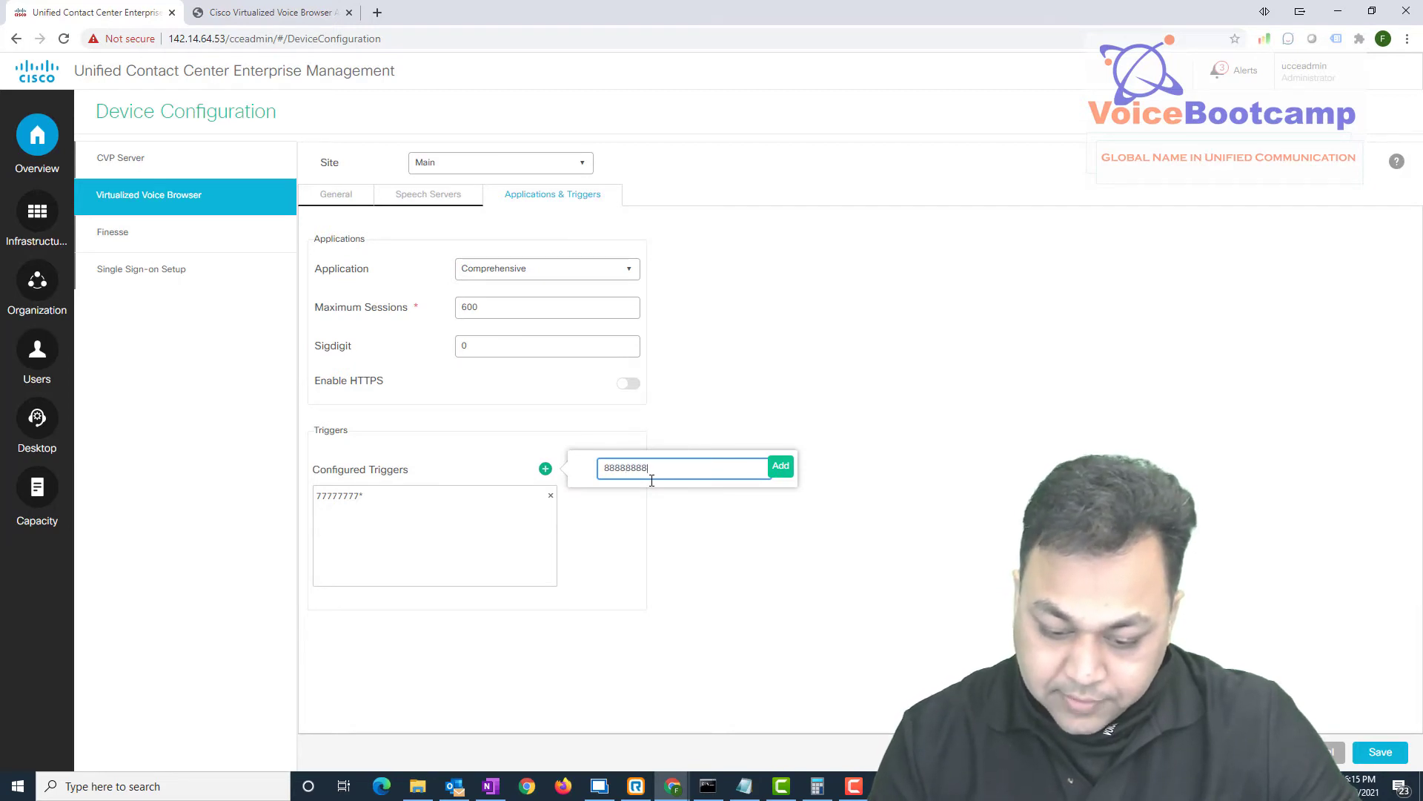
pyautogui.write('*')
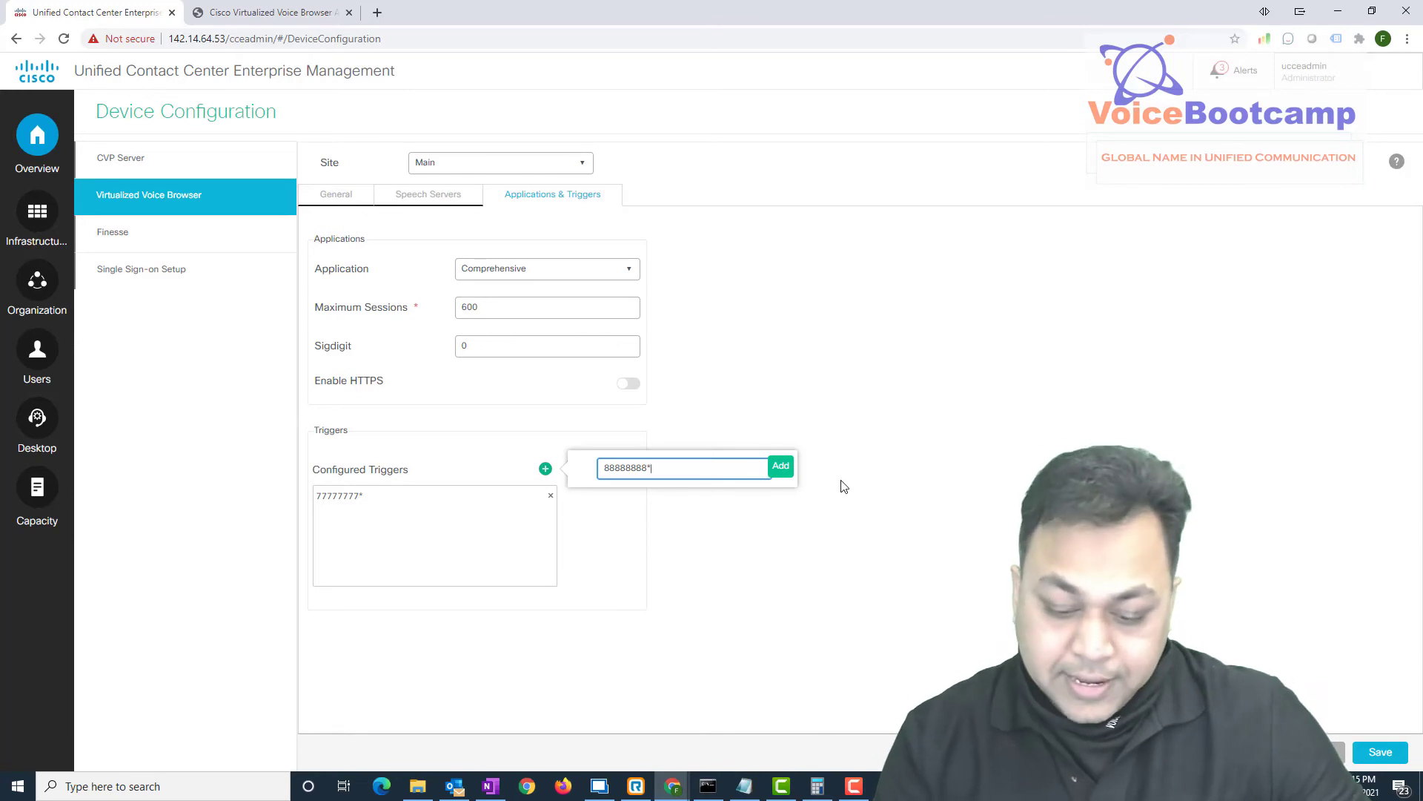
pyautogui.click(778, 466)
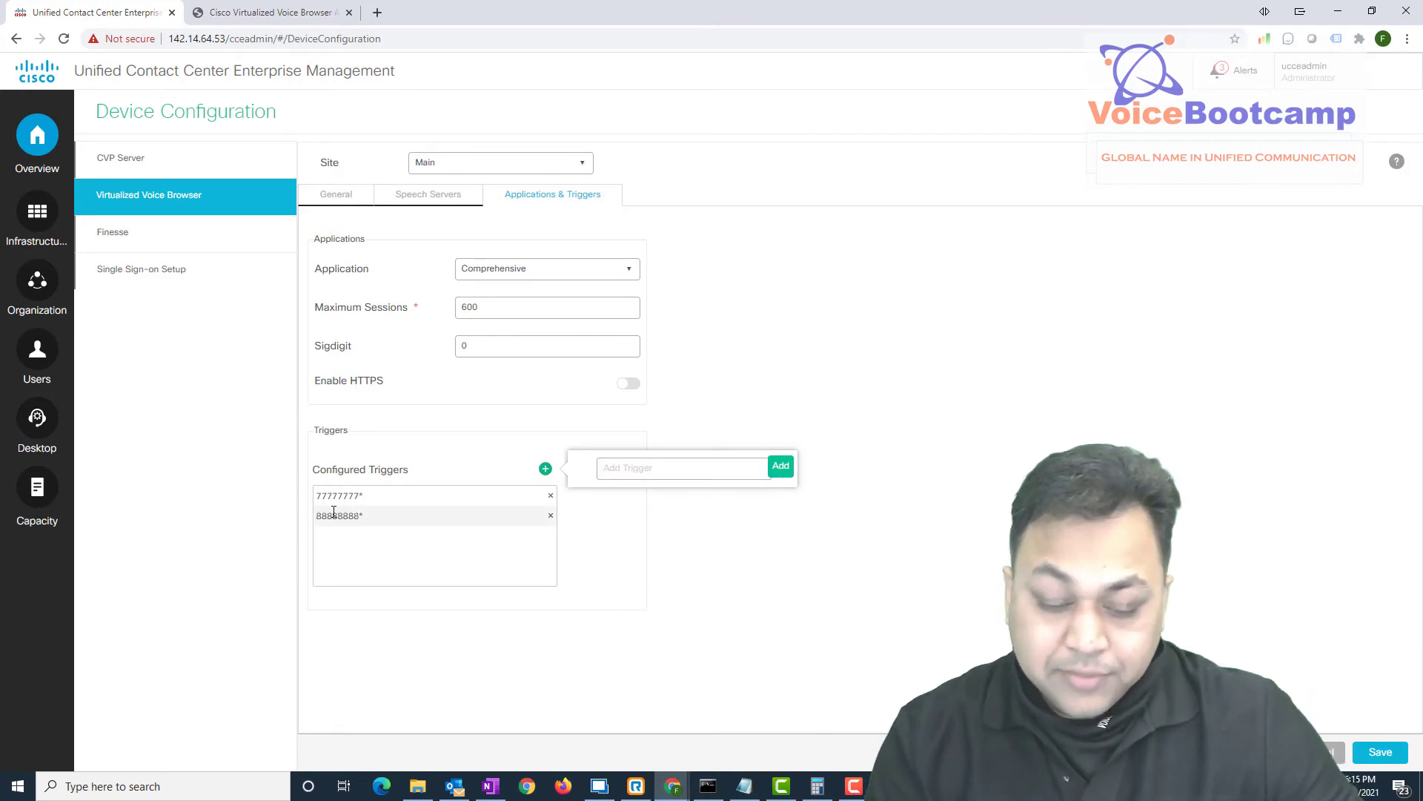
# Review the Application dropdown choices and save the voice browser configuration with both triggers
pyautogui.click(1384, 752)
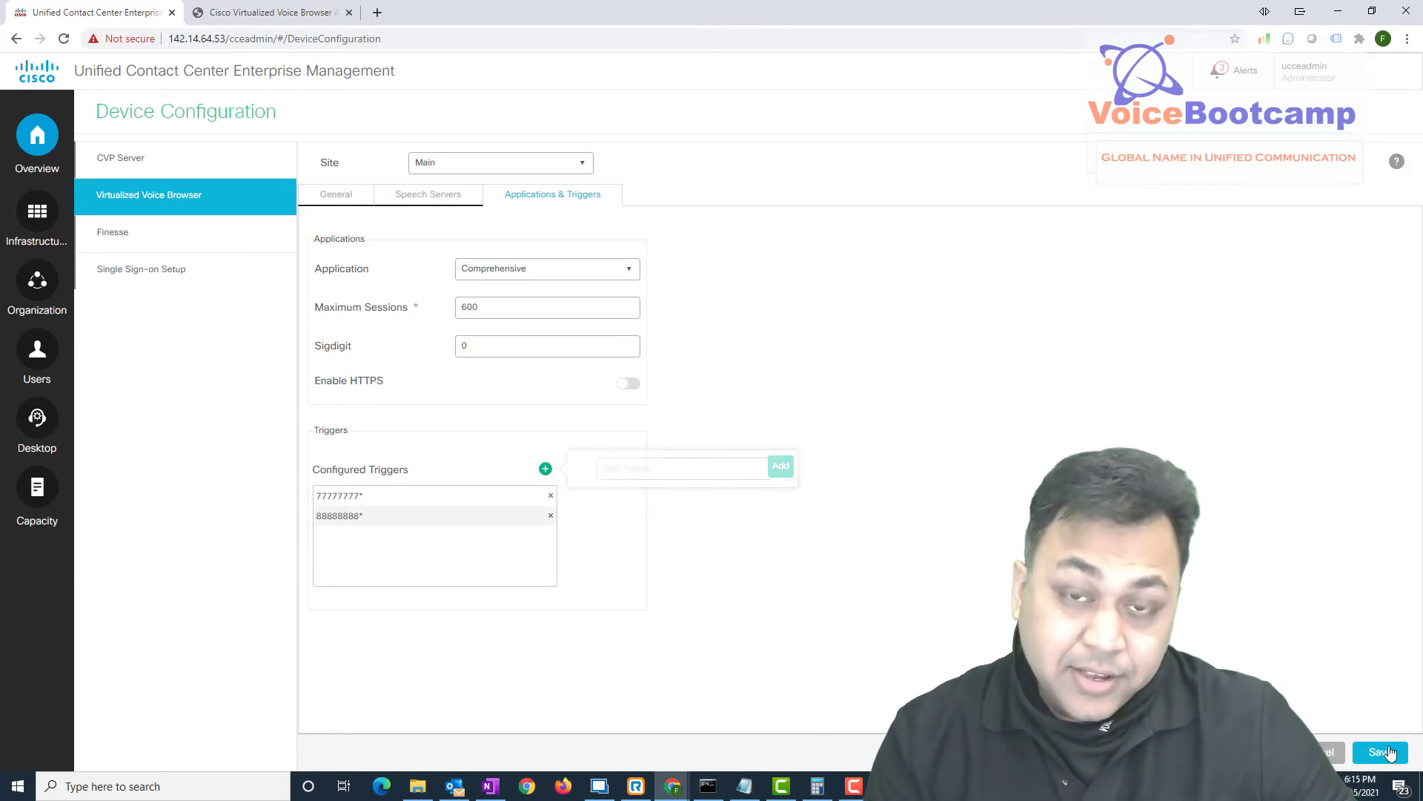
pyautogui.doubleClick(347, 271)
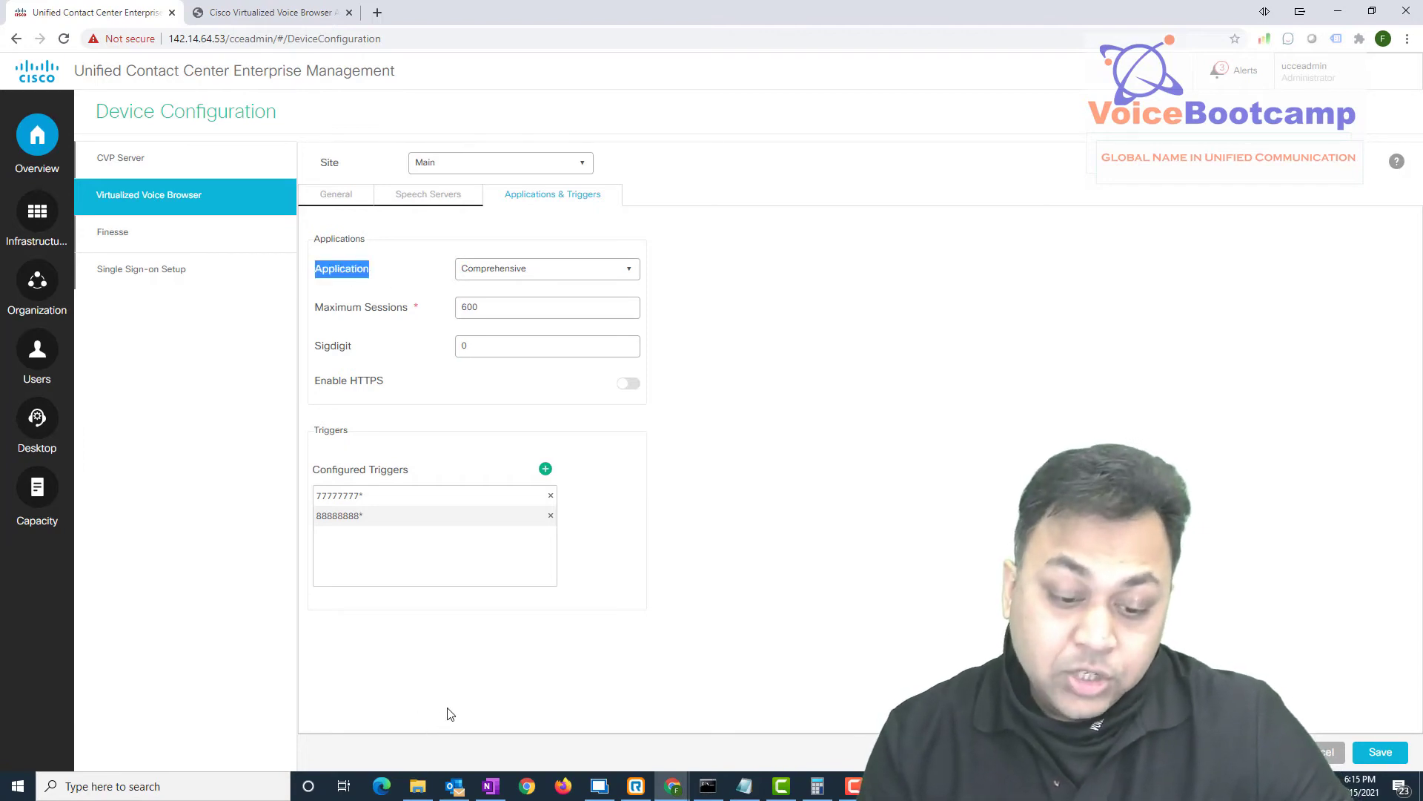
pyautogui.click(556, 279)
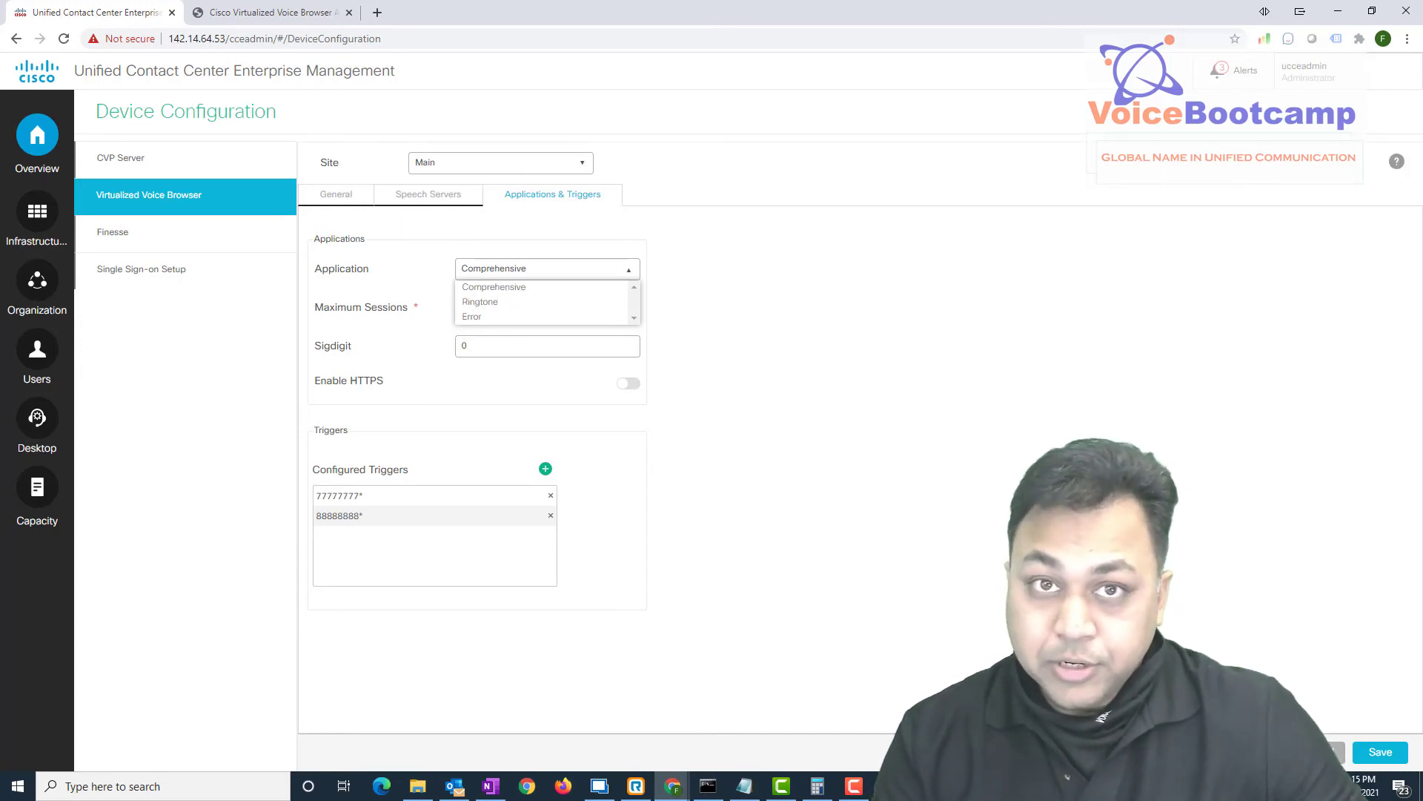
pyautogui.click(1384, 758)
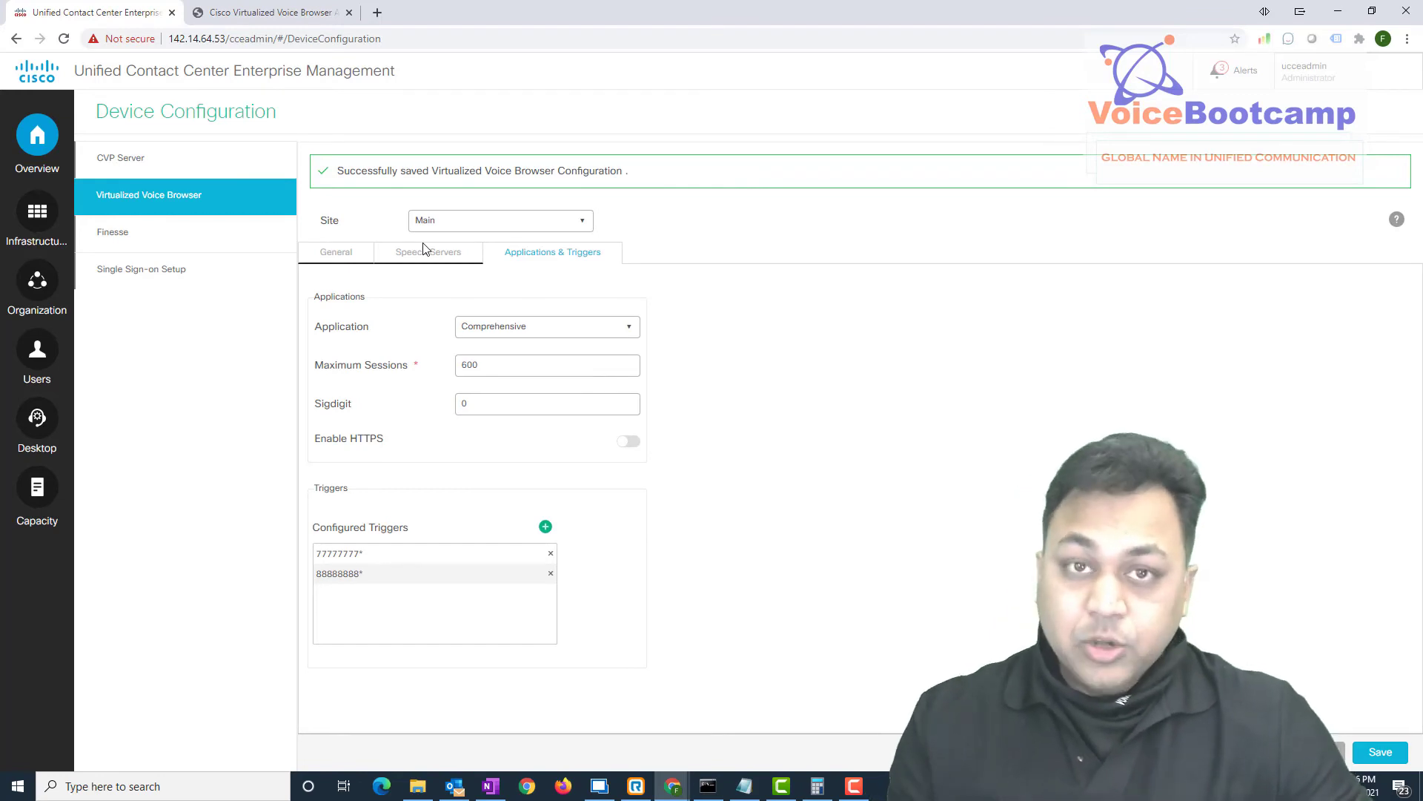
# In VVB Application Management, open Comprehensive and confirm SIP triggers 77777777* and 88888888*
pyautogui.click(264, 9)
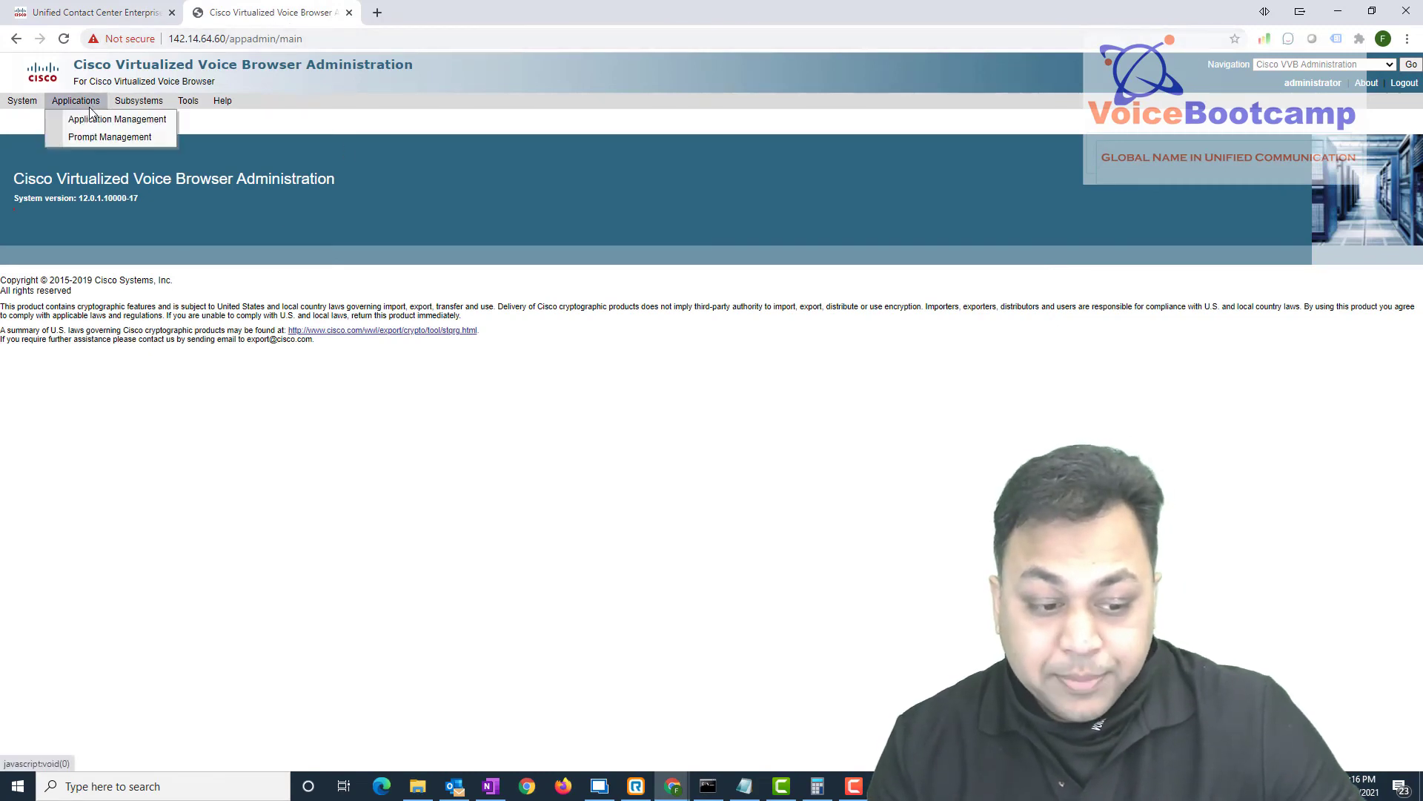
pyautogui.click(87, 121)
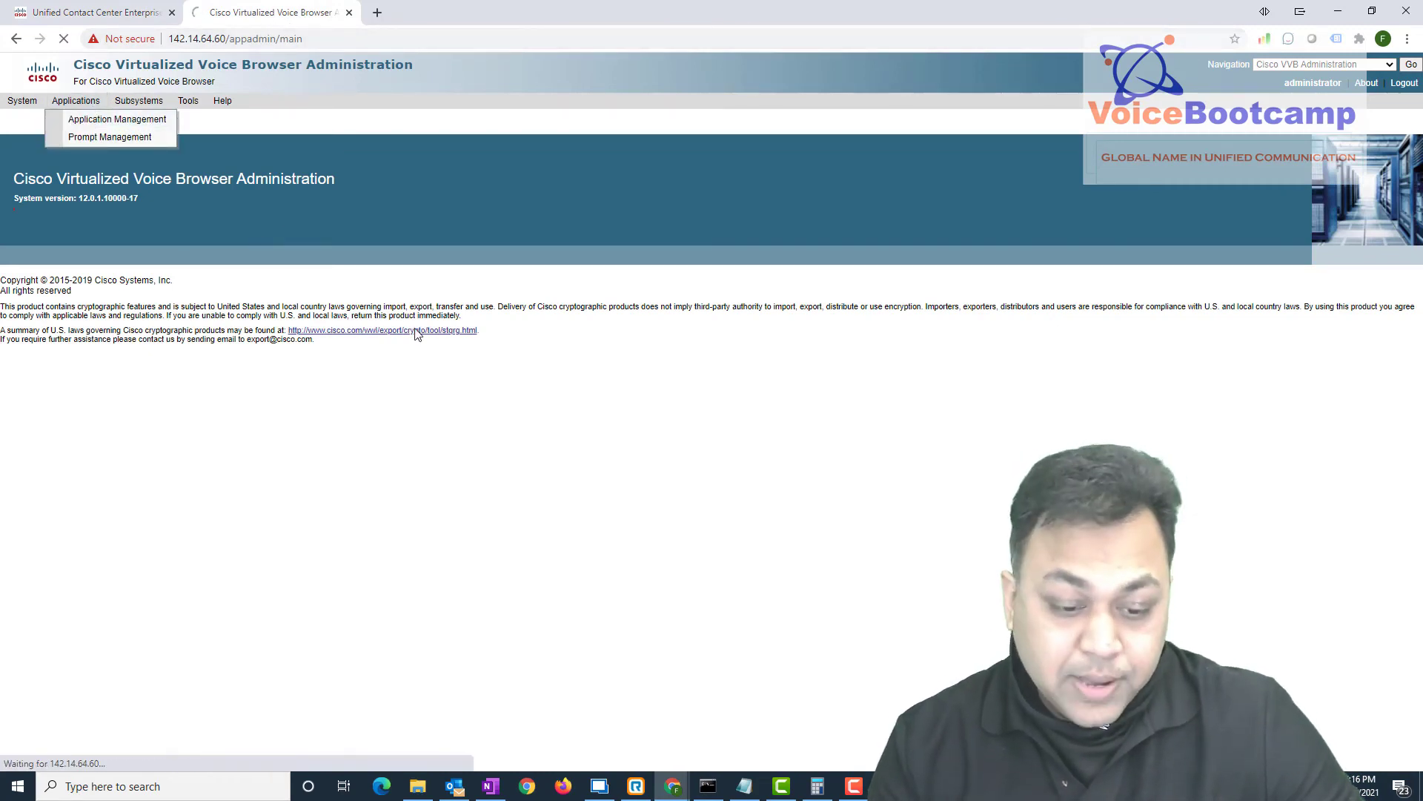
pyautogui.moveTo(121, 270); pyautogui.dragTo(24, 275)
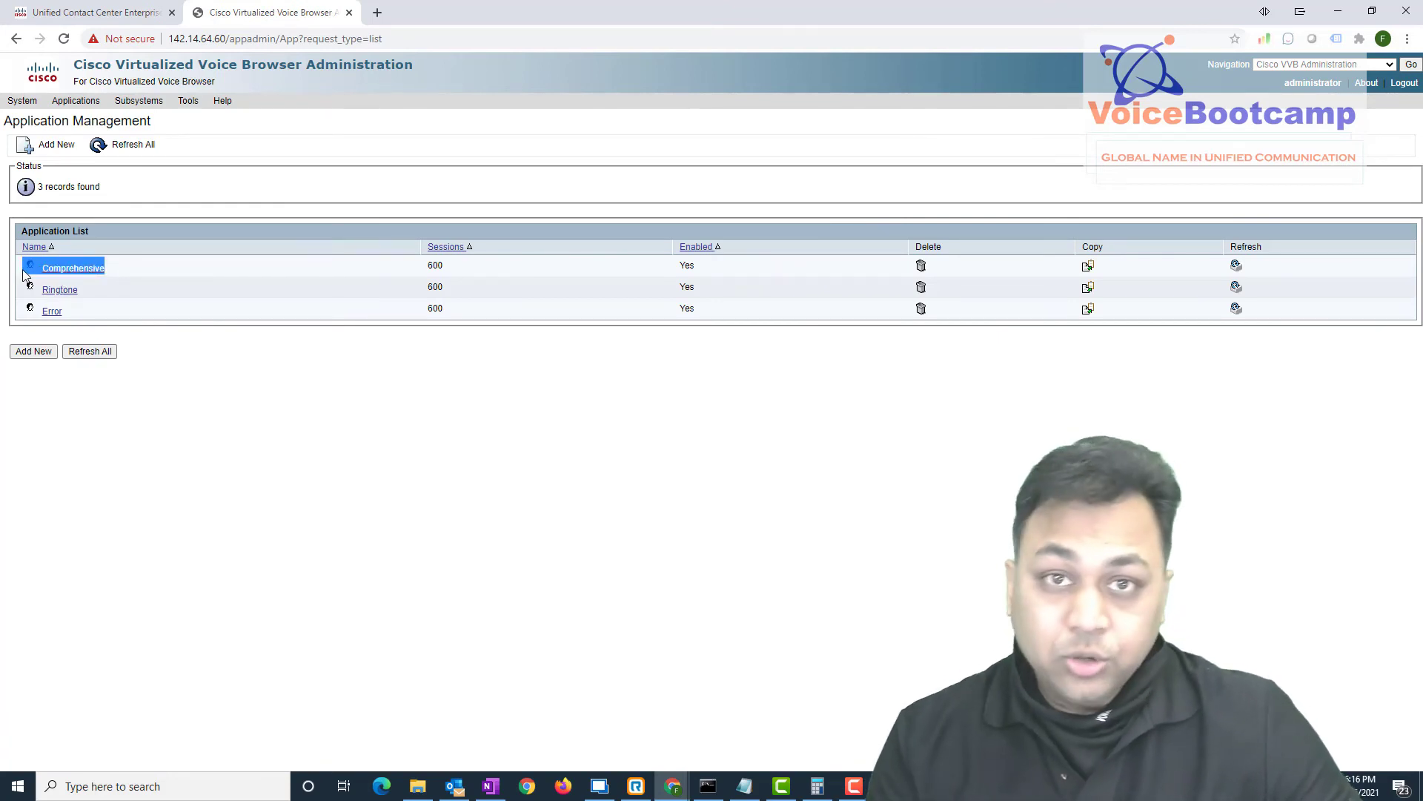
pyautogui.click(71, 272)
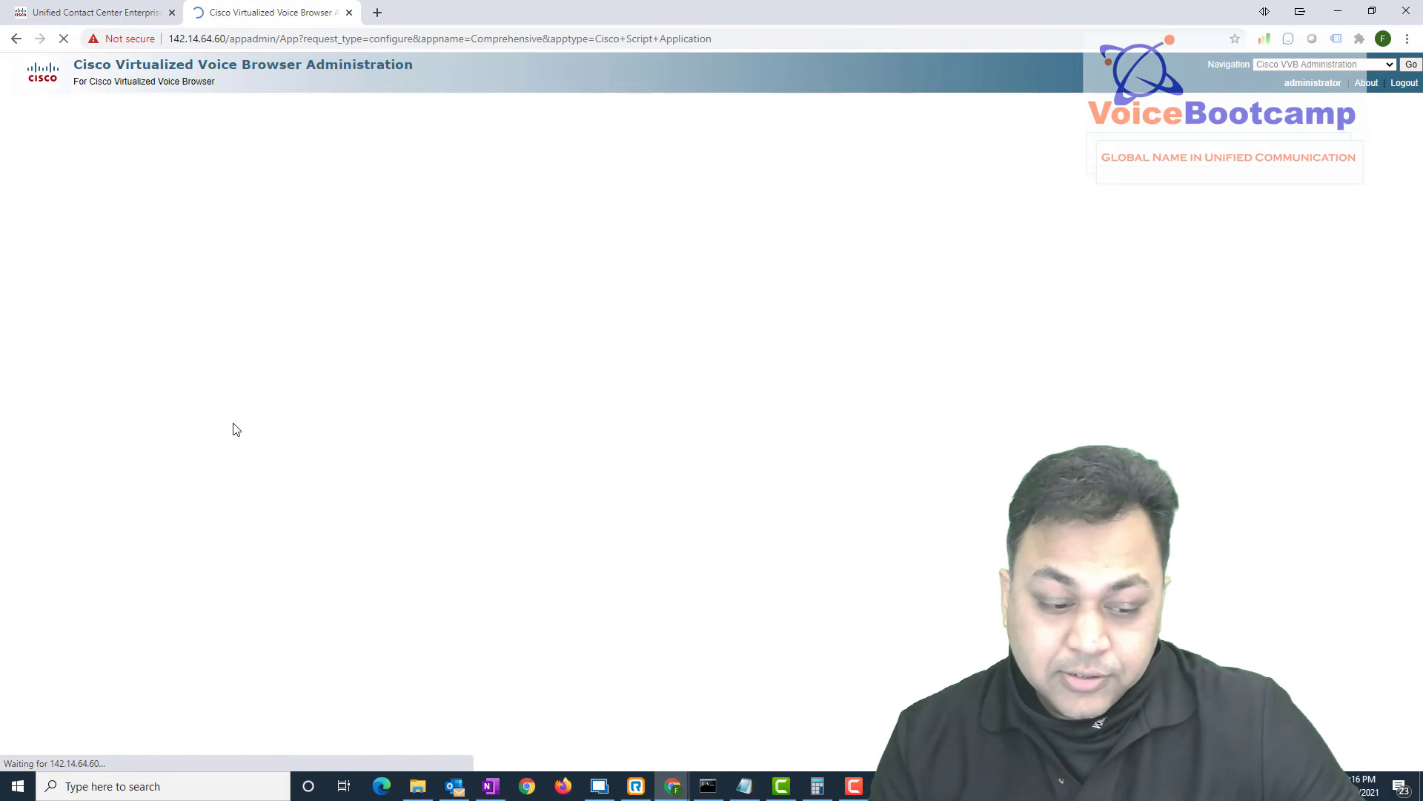
pyautogui.moveTo(130, 255); pyautogui.dragTo(14, 260)
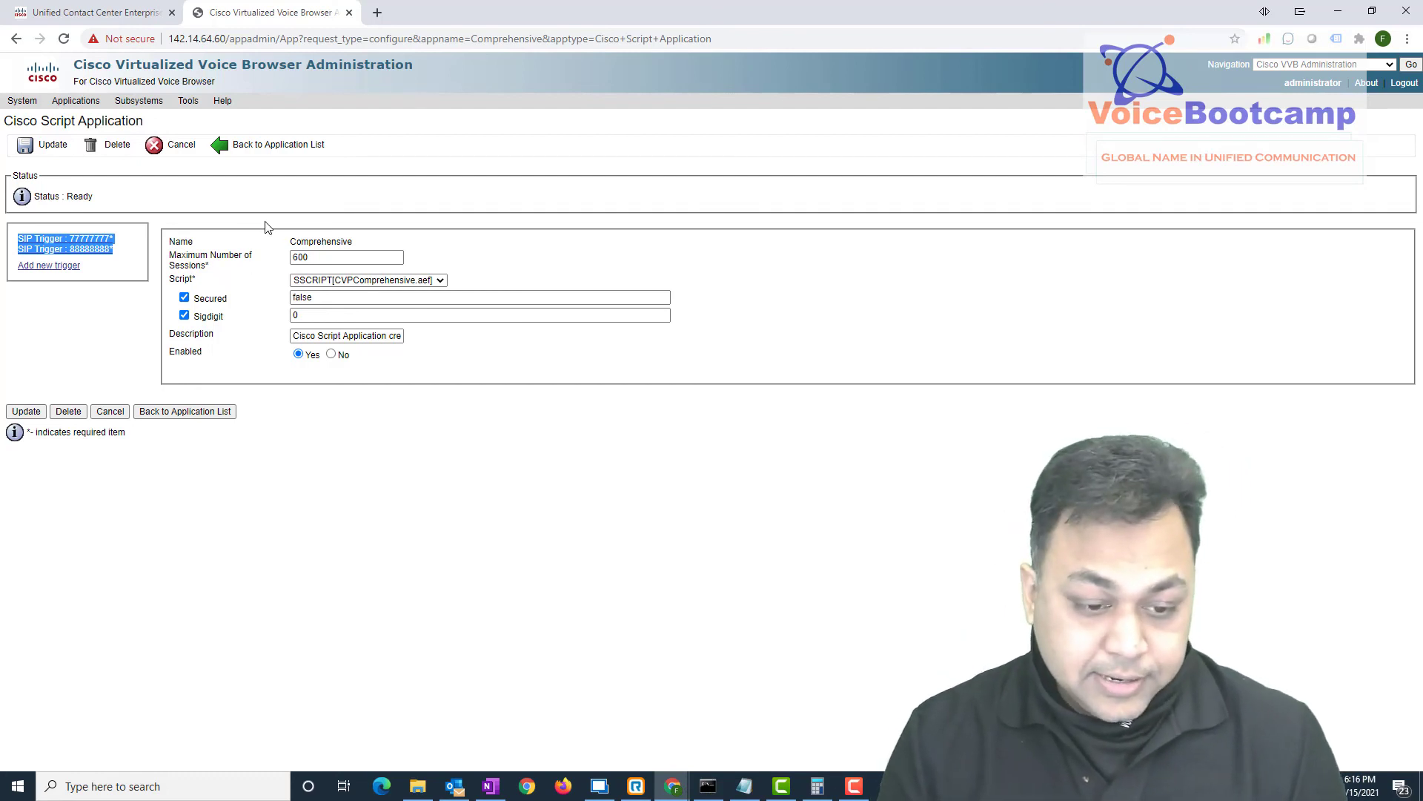
# Switch back to the Contact Center Enterprise tab and show the Overview dashboard
pyautogui.click(152, 12)
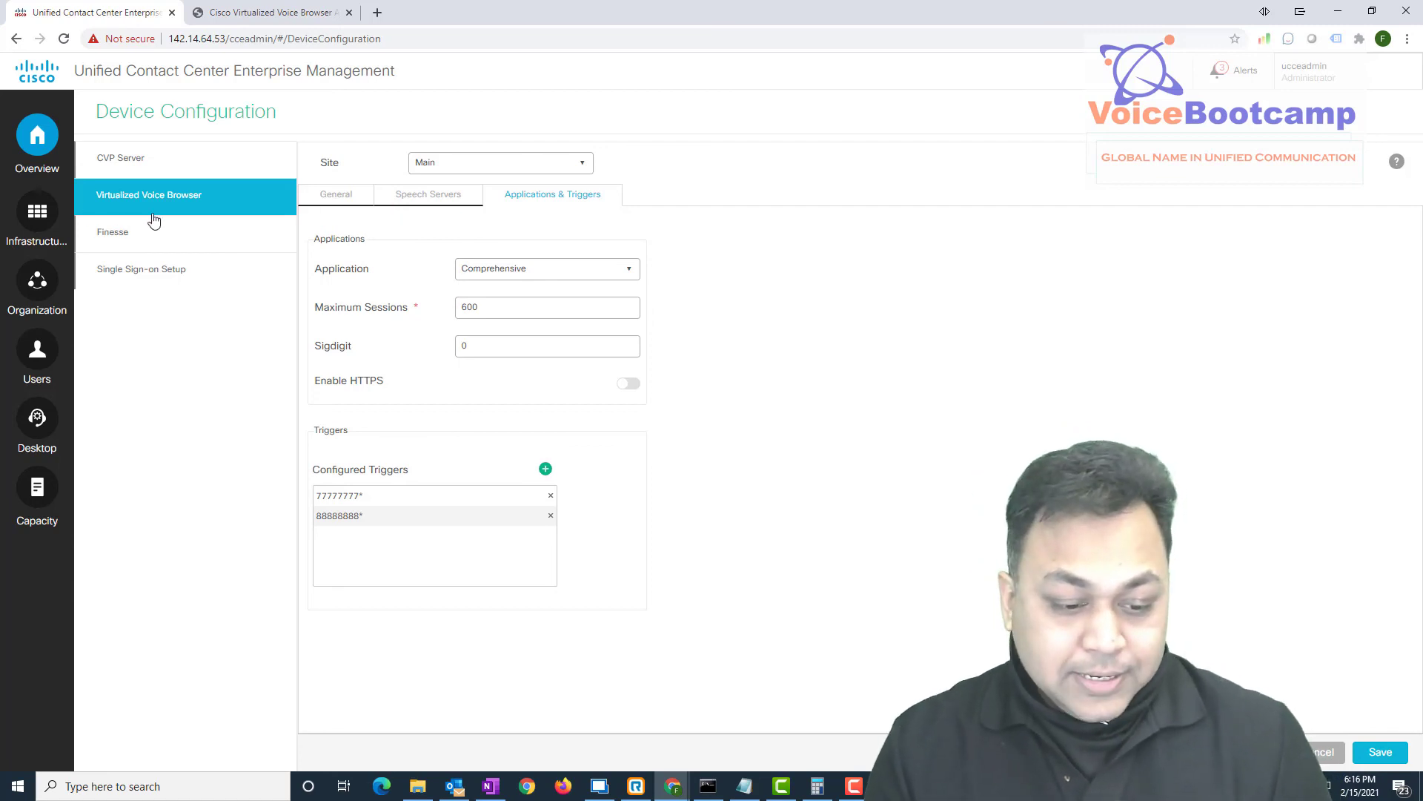
pyautogui.click(38, 135)
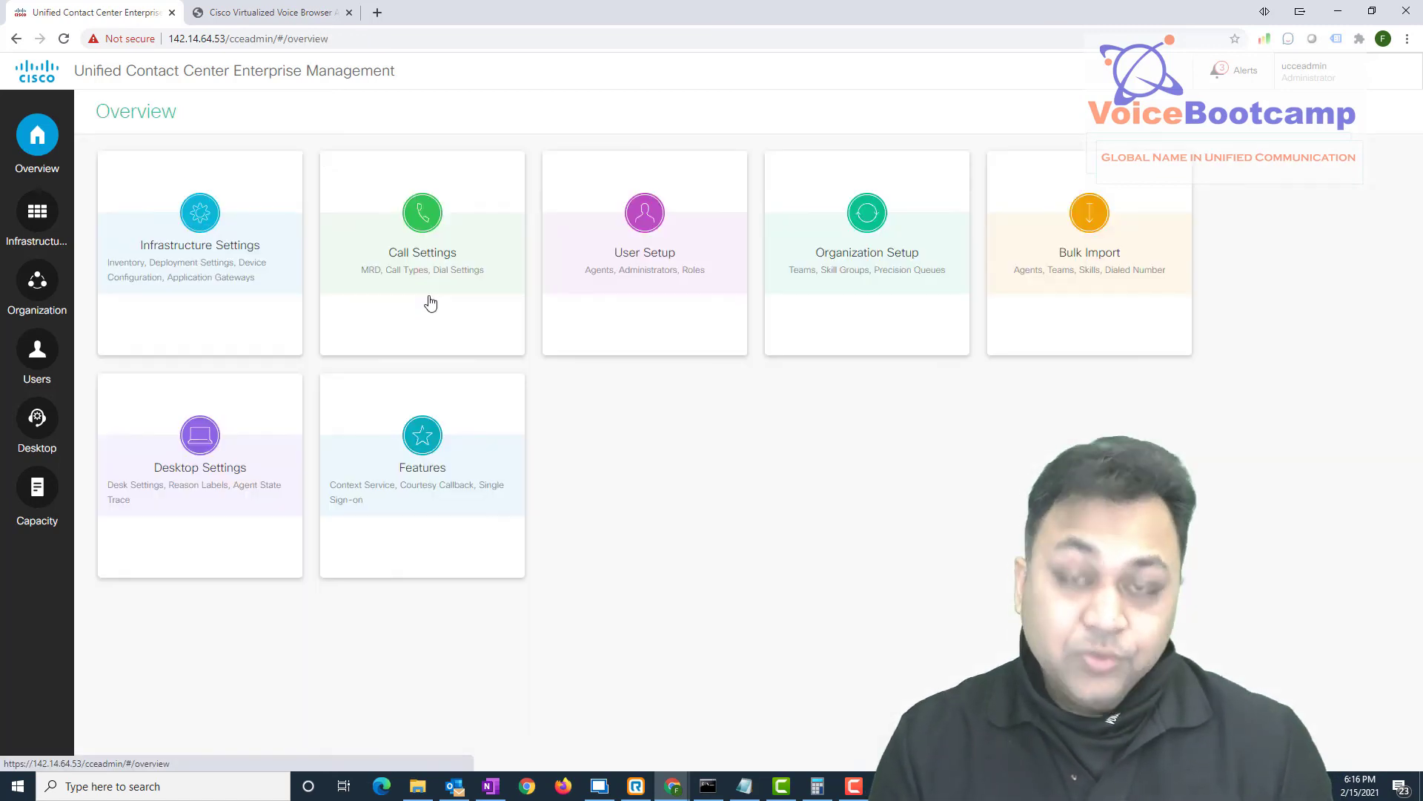